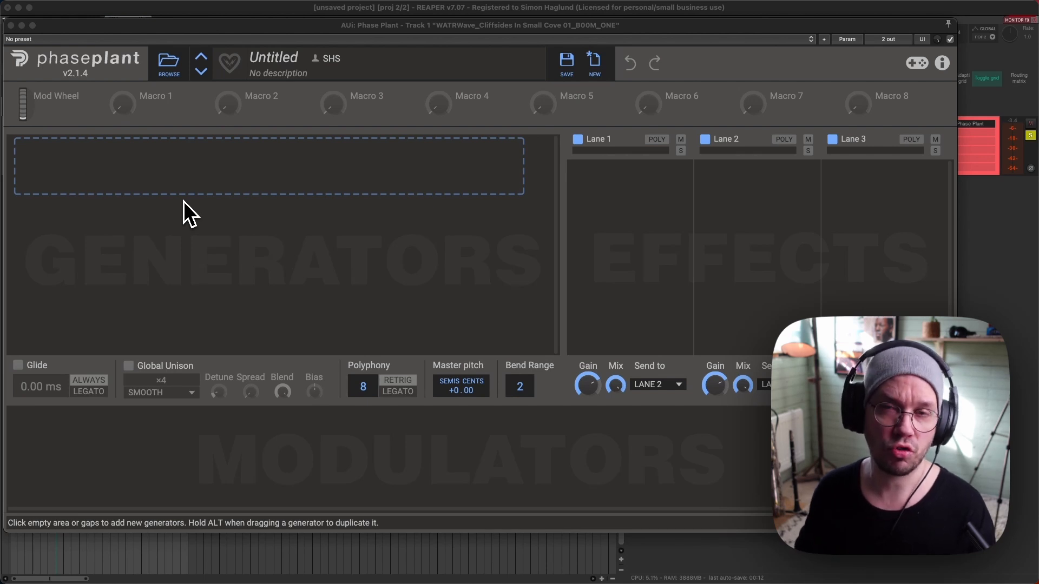
- Add a Noise generator with its seed set to Random, and add a Curve modulator
click(181, 179)
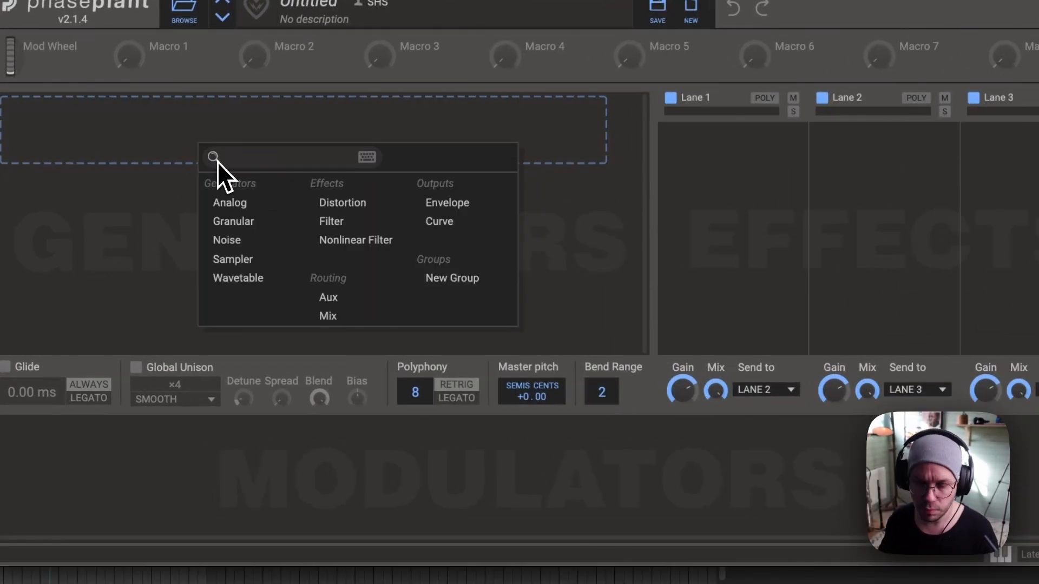
click(246, 242)
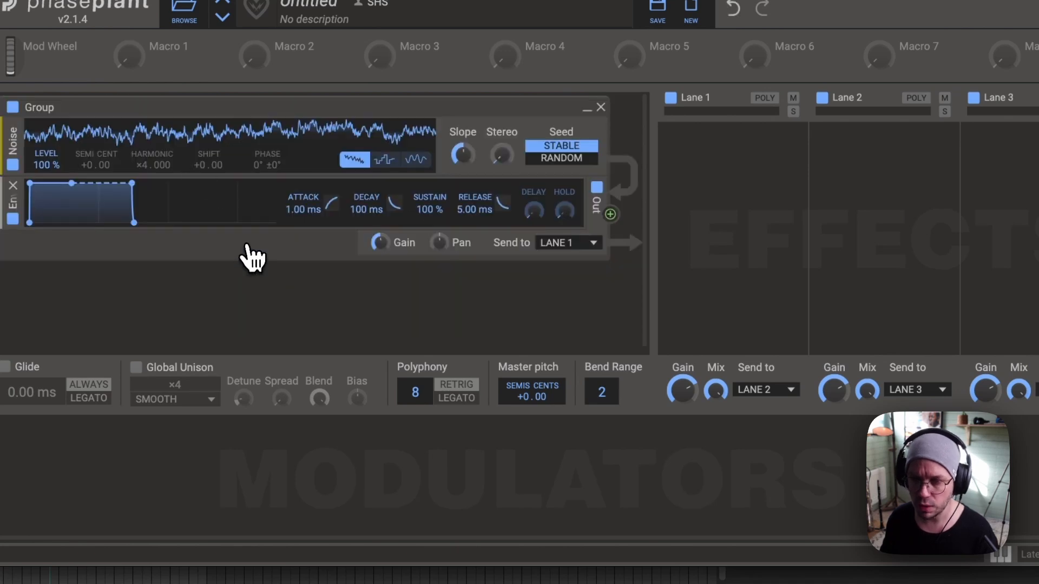
click(563, 158)
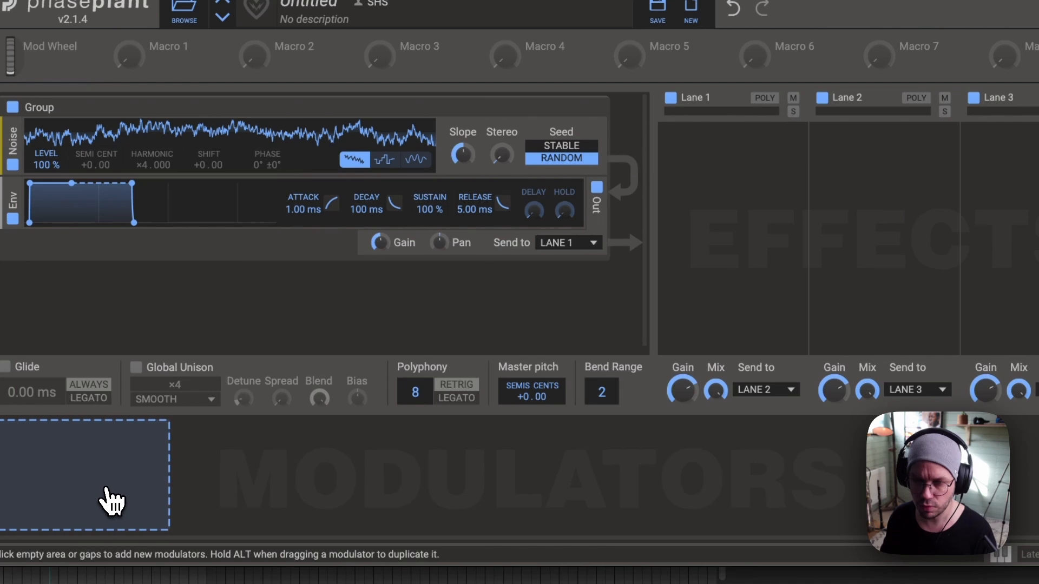
click(112, 500)
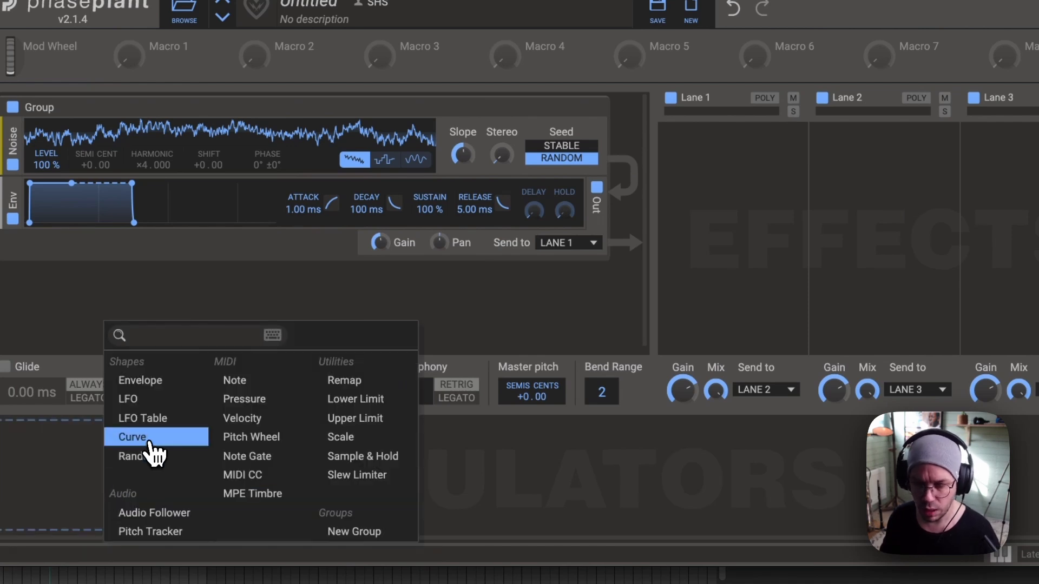
click(149, 448)
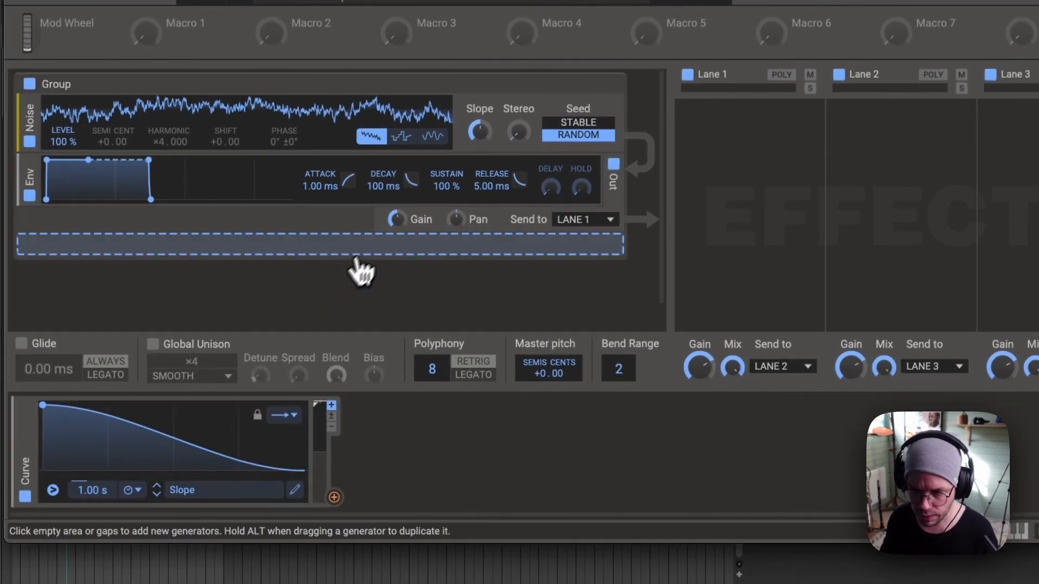
- Set the group's Gain to -Inf dB with the Curve modulating it upward, and set the Noise level to 49 %
drag(380, 244, 384, 261)
drag(334, 497, 408, 238)
right_click(413, 240)
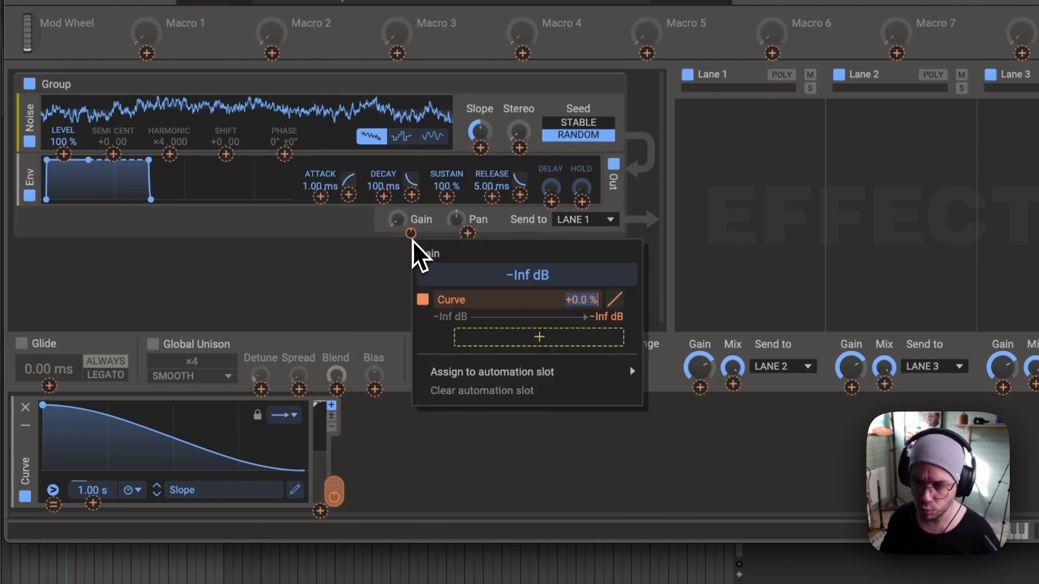
text(5)
key(Return)
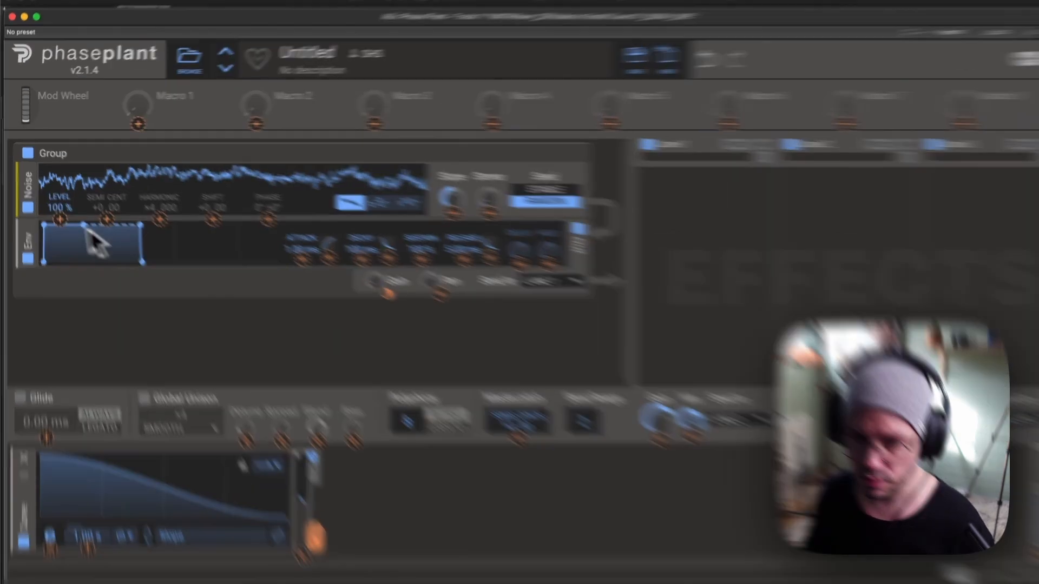
drag(54, 194, 55, 197)
drag(83, 246, 83, 246)
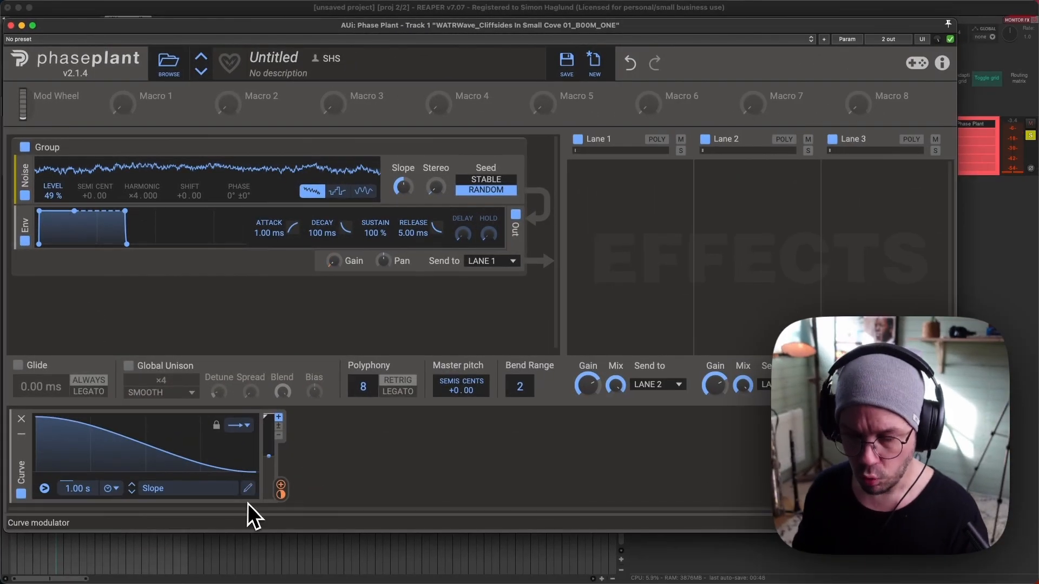
- Reshape the modulator's curve into a bell that starts at 0 %, peaks at 100 % near 360 ms and ends at about 1.16 s
click(248, 489)
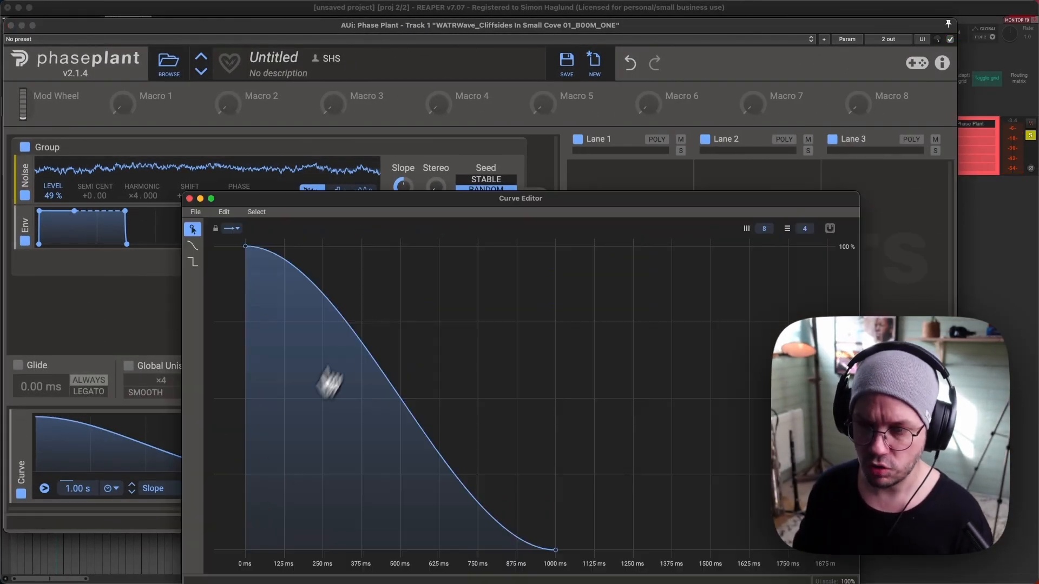
drag(414, 216, 566, 44)
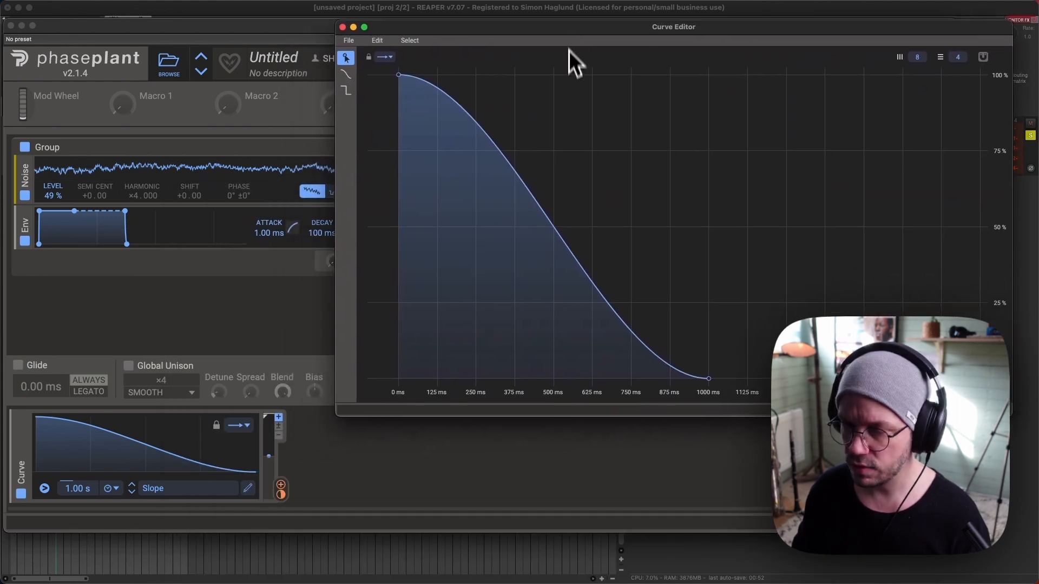
drag(398, 76, 398, 400)
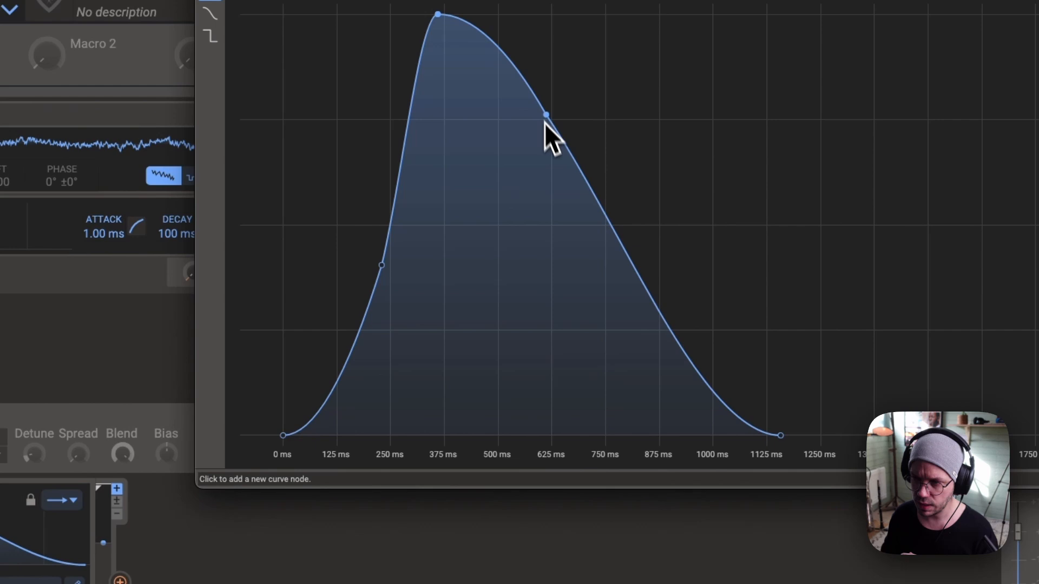
drag(587, 152, 562, 276)
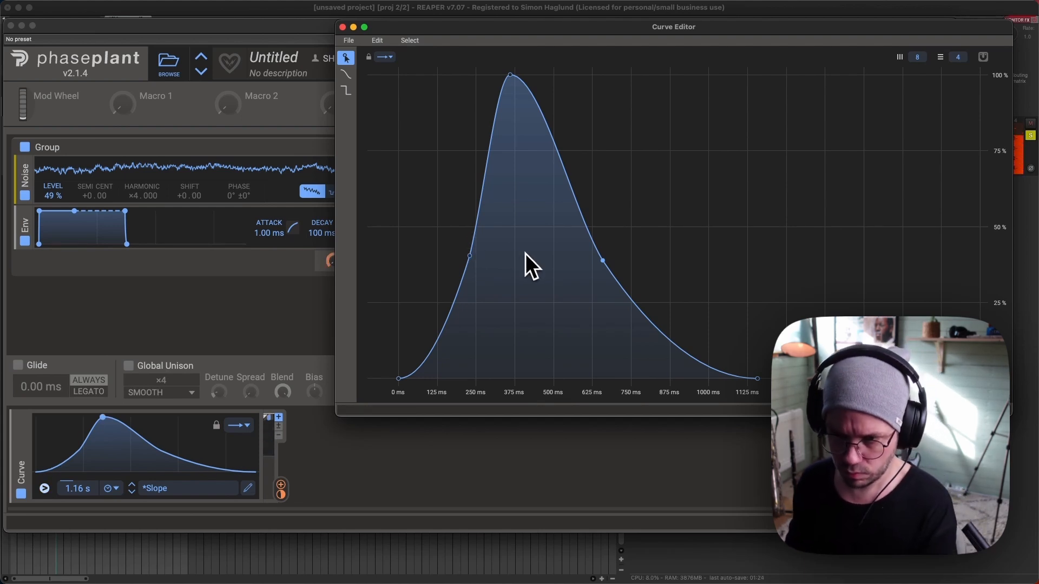
drag(412, 24, 701, 34)
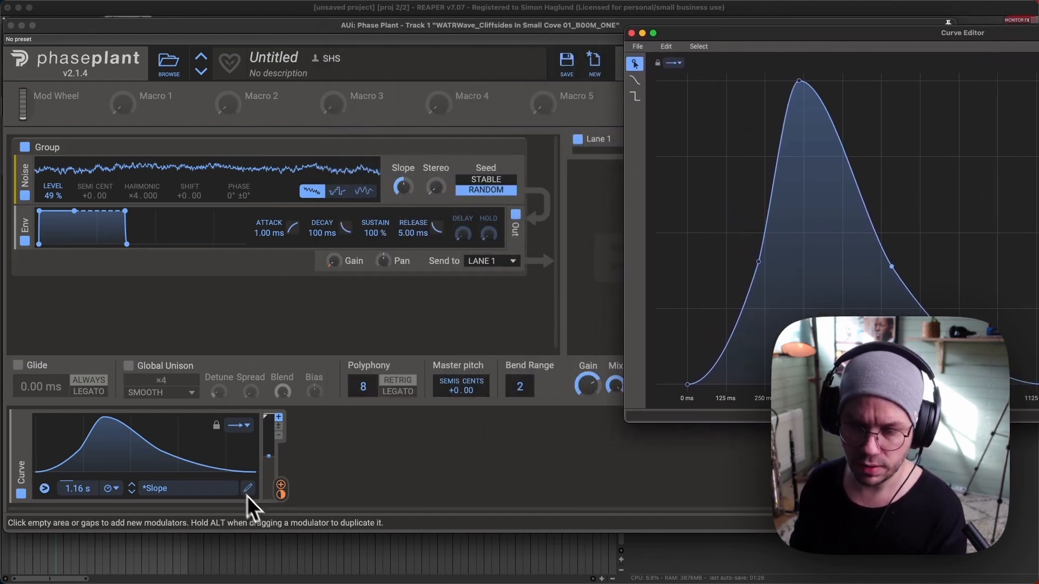
- Modulate the Noise generator's Slope and Stereo with the Curve
drag(280, 484, 407, 172)
drag(341, 549, 526, 131)
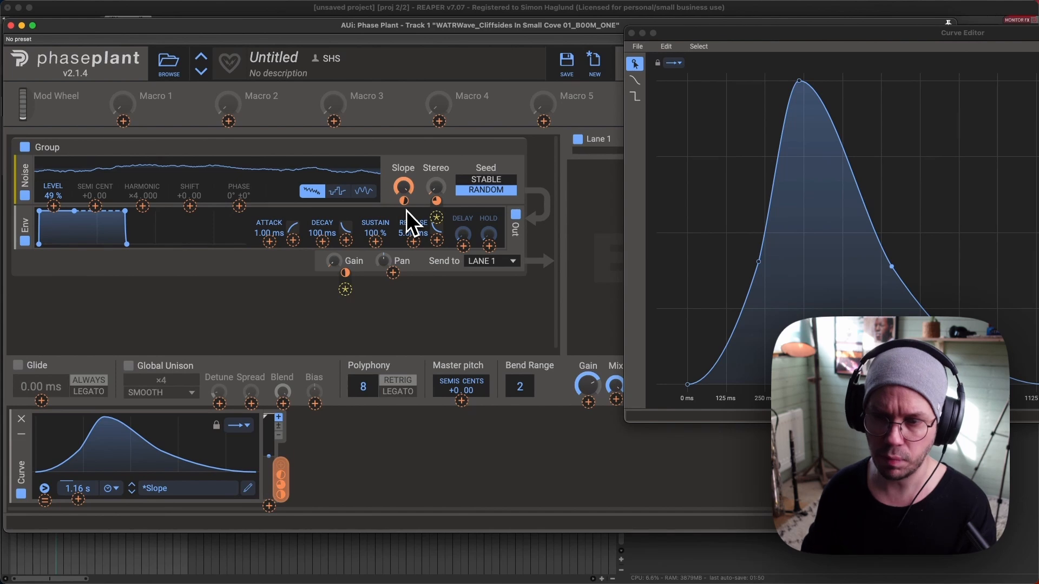
click(491, 193)
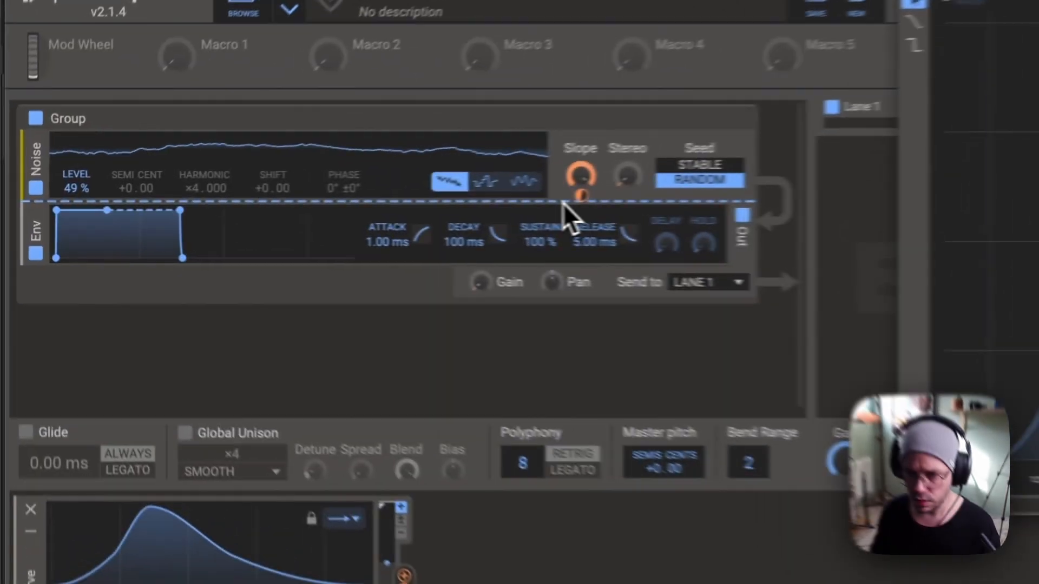
- Add a Sampler with the WATRWave sample below the Noise generator, and switch the Noise generator off
click(563, 203)
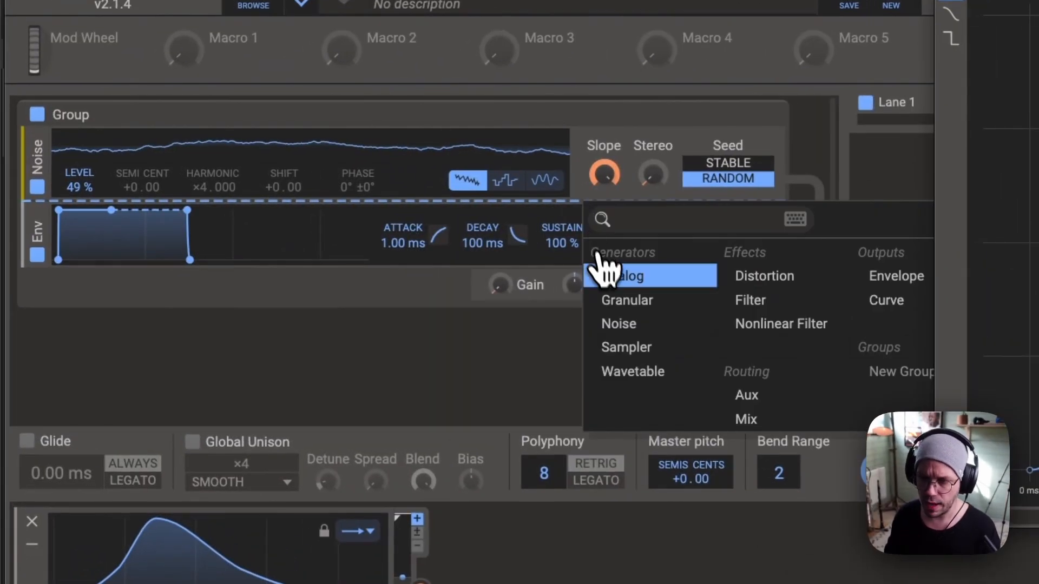
click(636, 347)
click(37, 186)
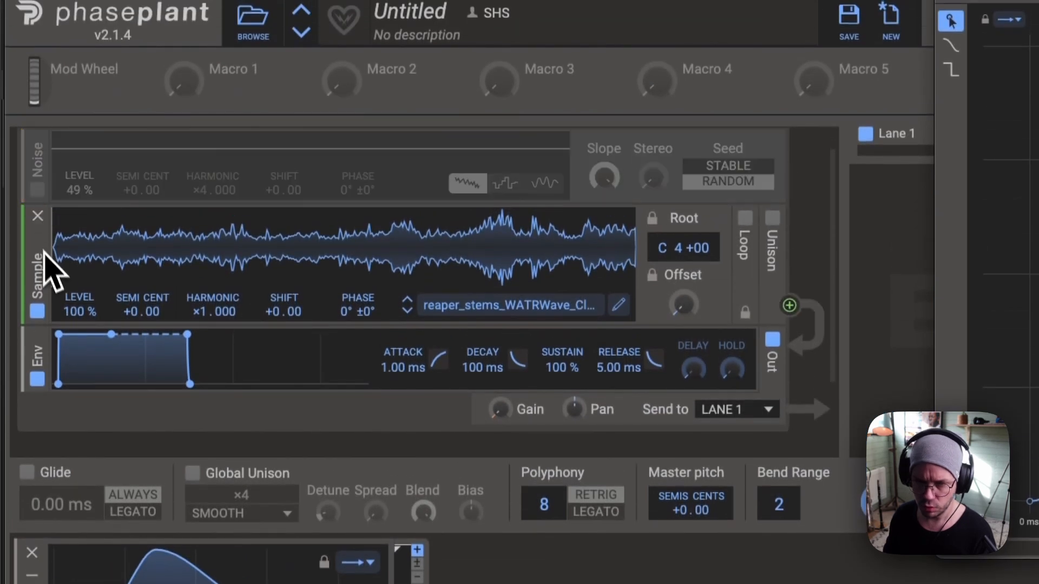
scroll(48, 260, up, 1)
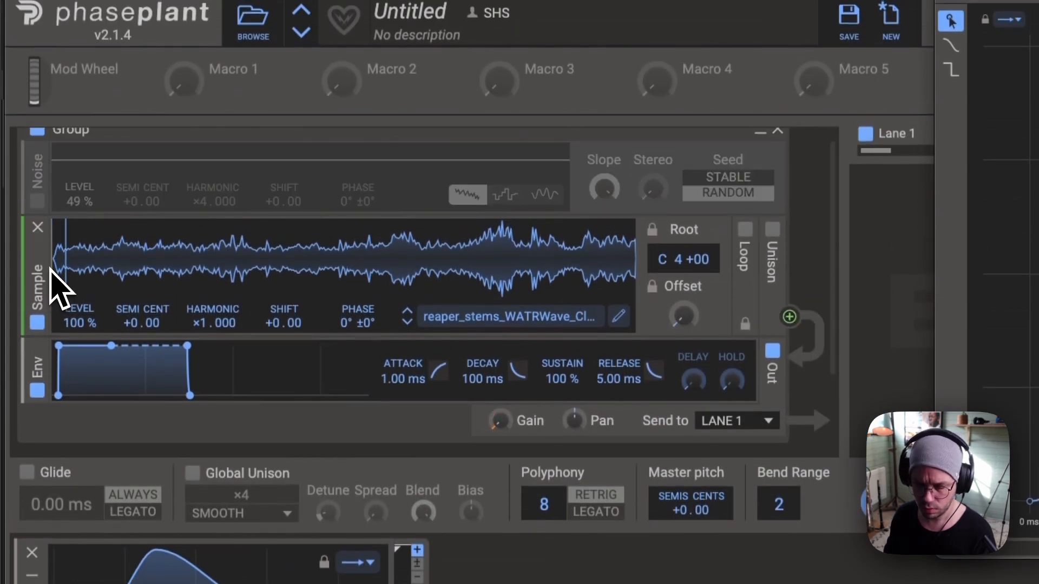
- Move the sample's start point slightly past the middle of the waveform and adjust the node on the curve's rising side
drag(51, 294, 236, 275)
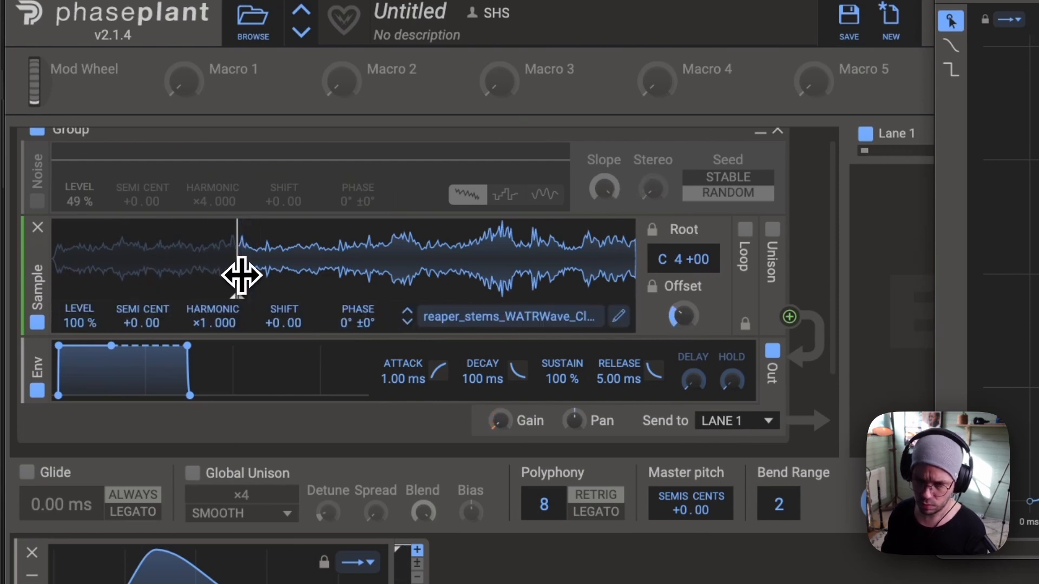
mouse_move(239, 292)
mouse_down()
mouse_move(385, 276)
mouse_move(390, 288)
mouse_up()
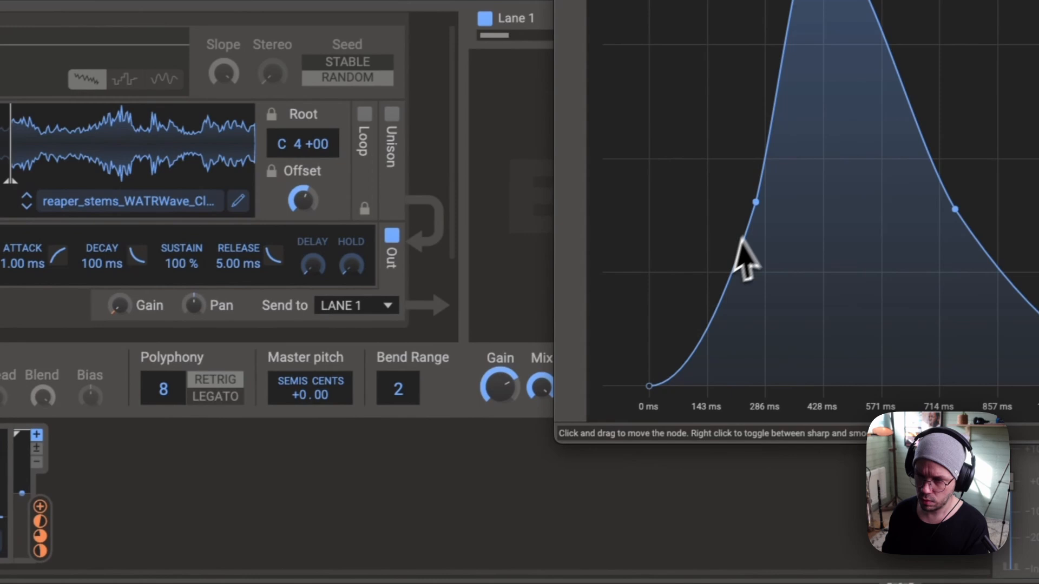
drag(755, 202, 763, 214)
drag(851, 282, 824, 226)
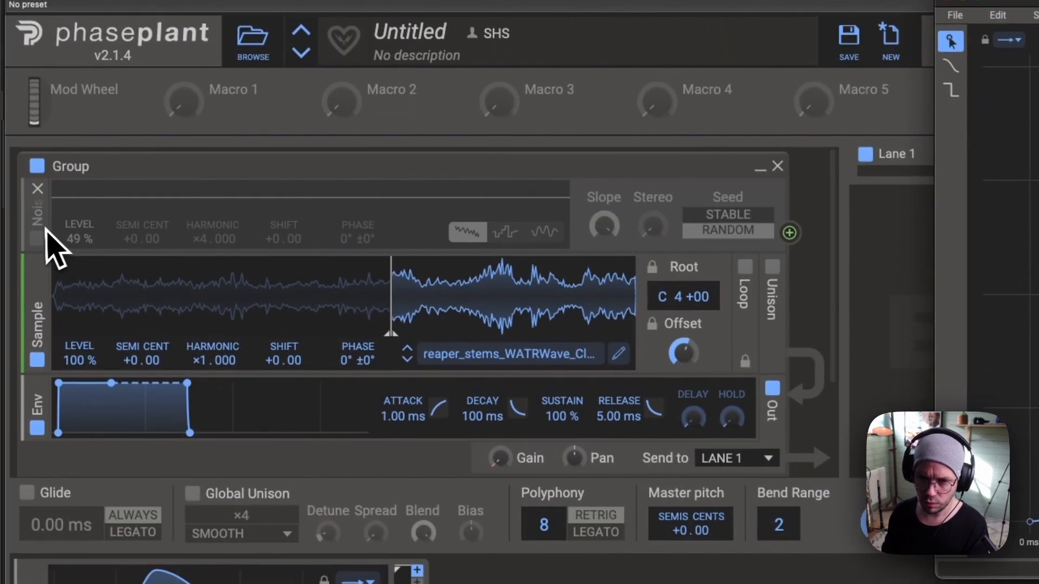
- Switch the Noise generator back on alongside the Sampler and lower its level slightly
click(37, 239)
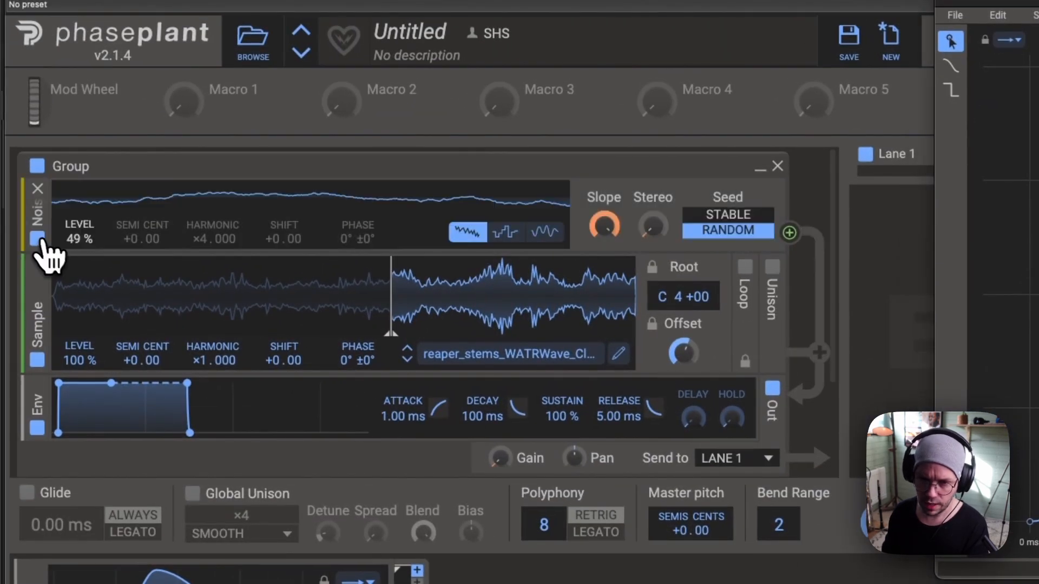
drag(72, 242, 72, 255)
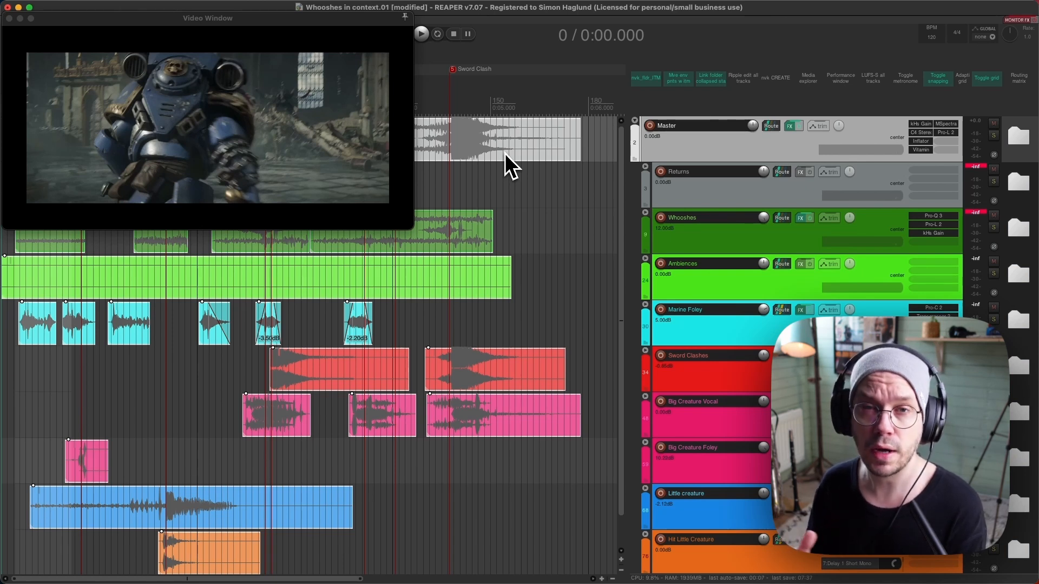
- In the REAPER project Whooshes in context.01, compare the scene with the Whooshes track muted and unmuted
click(994, 215)
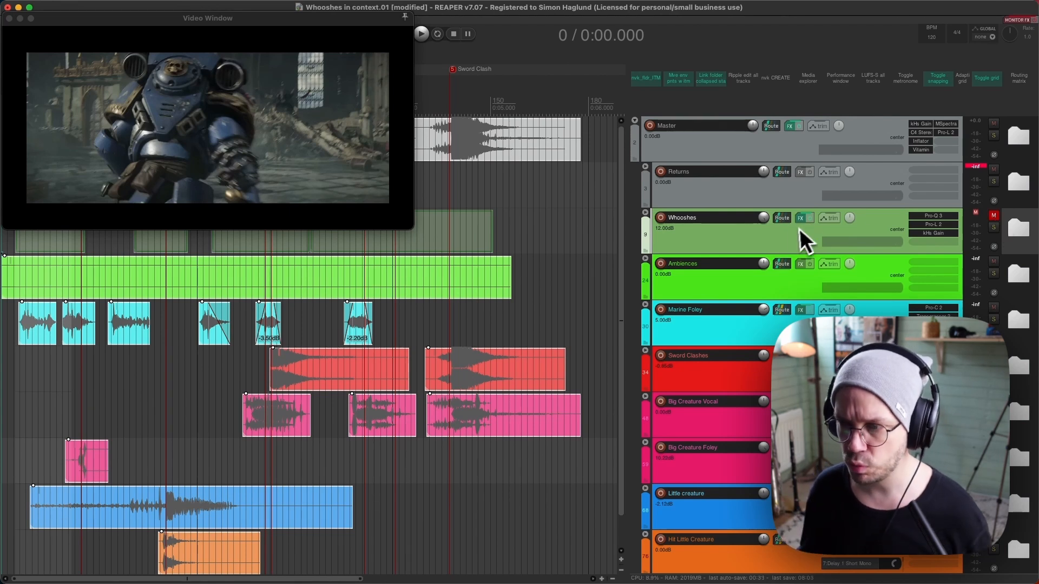
double_click(783, 242)
click(997, 217)
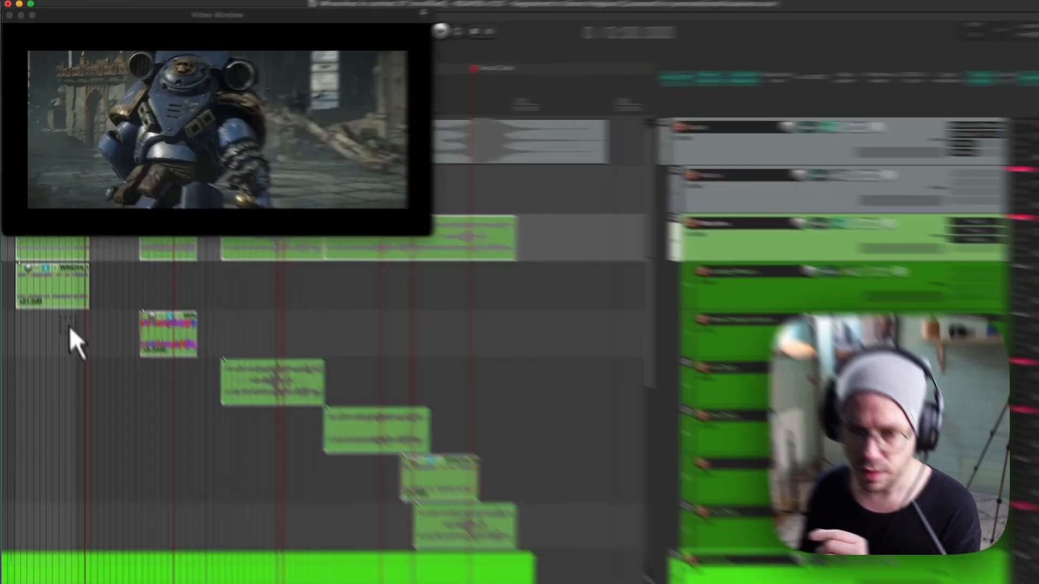
- Check the video frames at the marine's landing and around 0:02.500 against the whoosh items
click(38, 311)
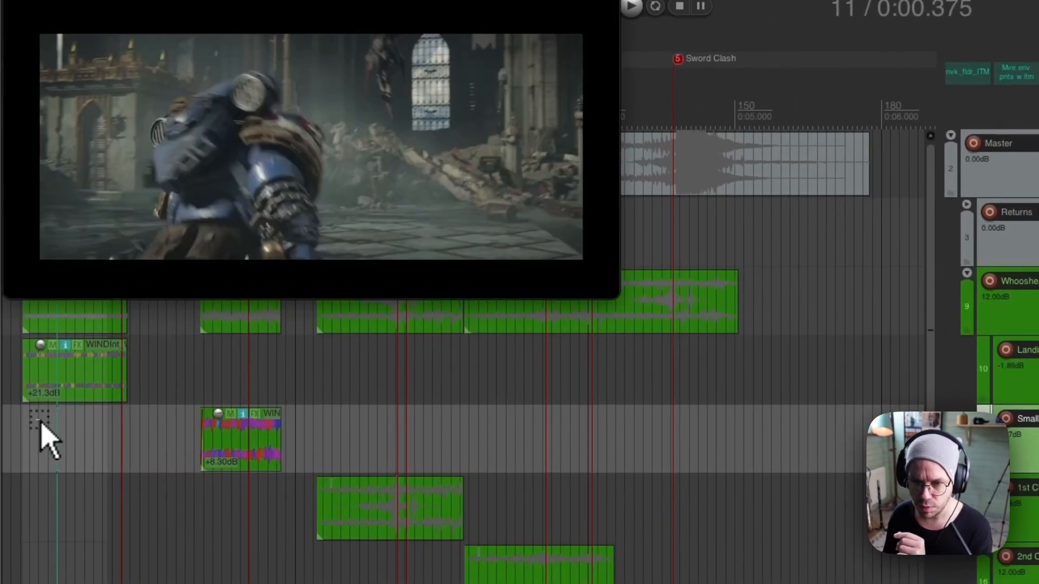
click(65, 419)
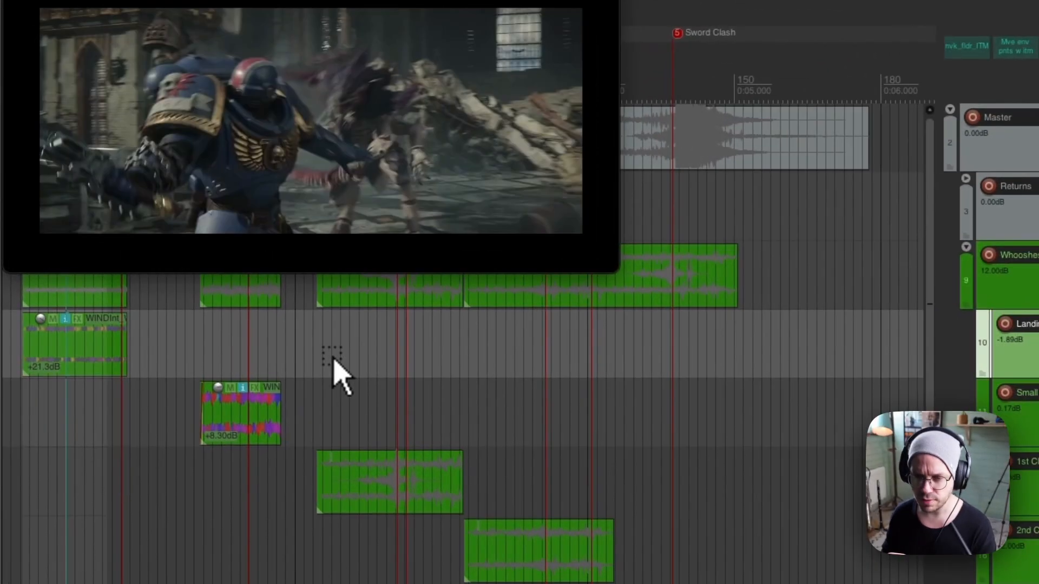
click(369, 356)
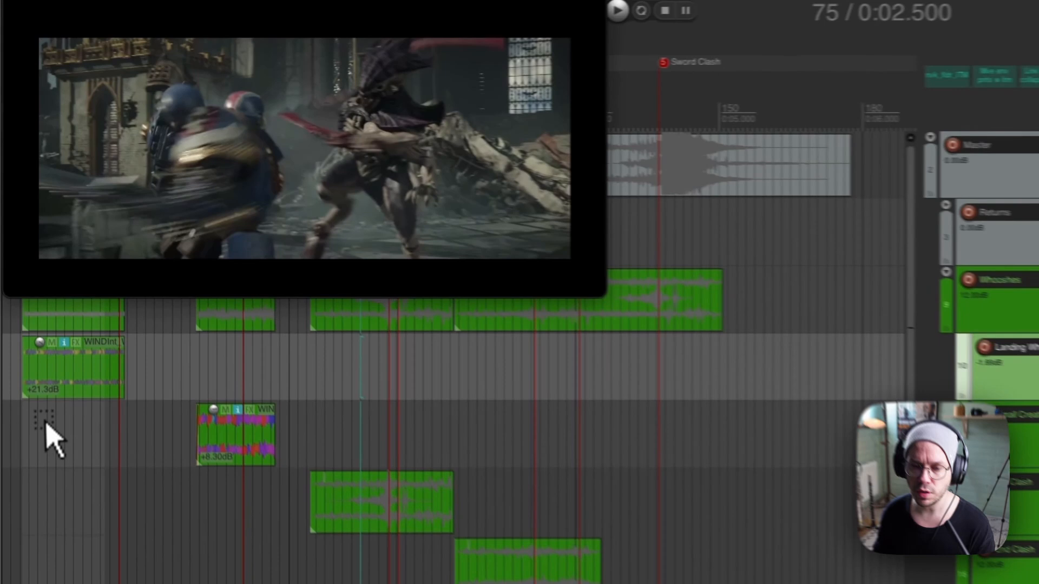
click(25, 318)
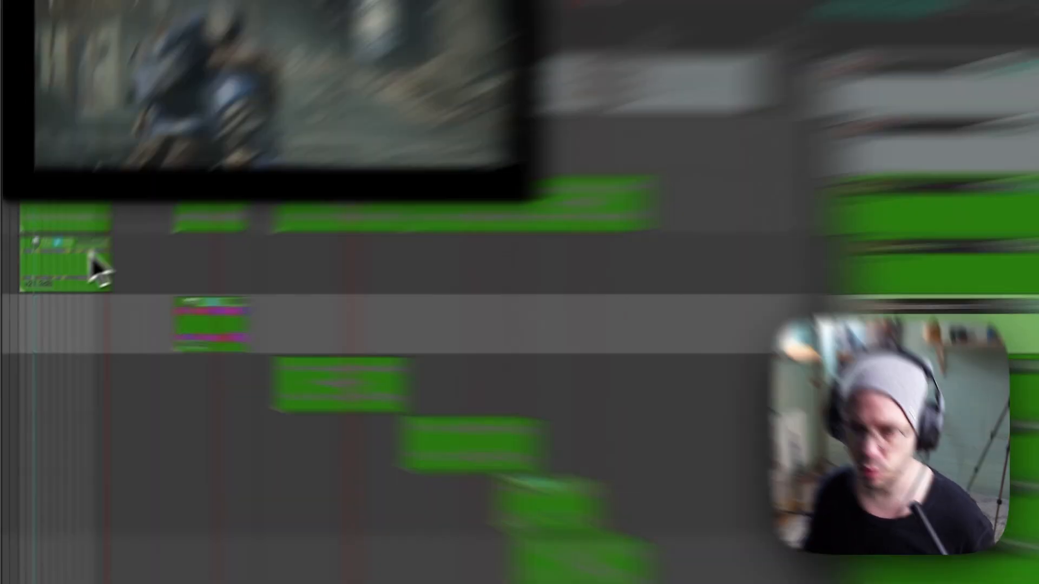
- Show the Landing Whoosh track's volume envelope and play the track soloed from the start
click(56, 286)
key(v)
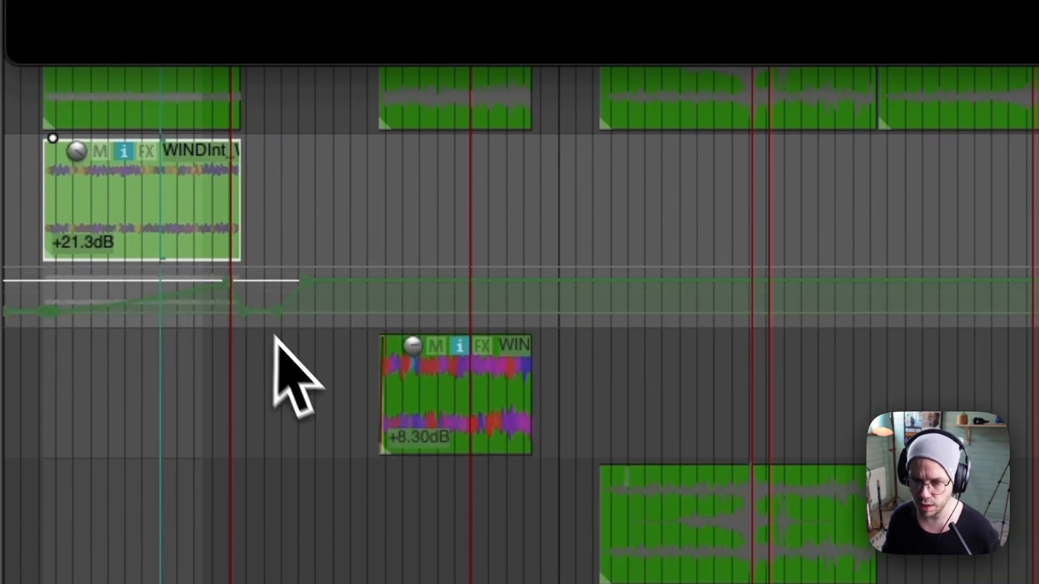
click(29, 204)
key(F6)
key(space)
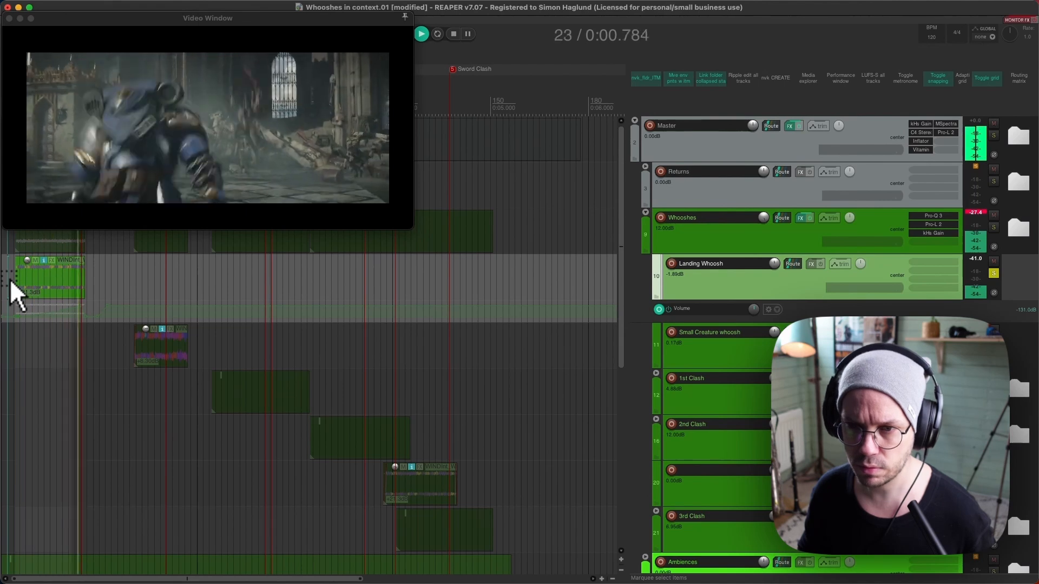
key(space)
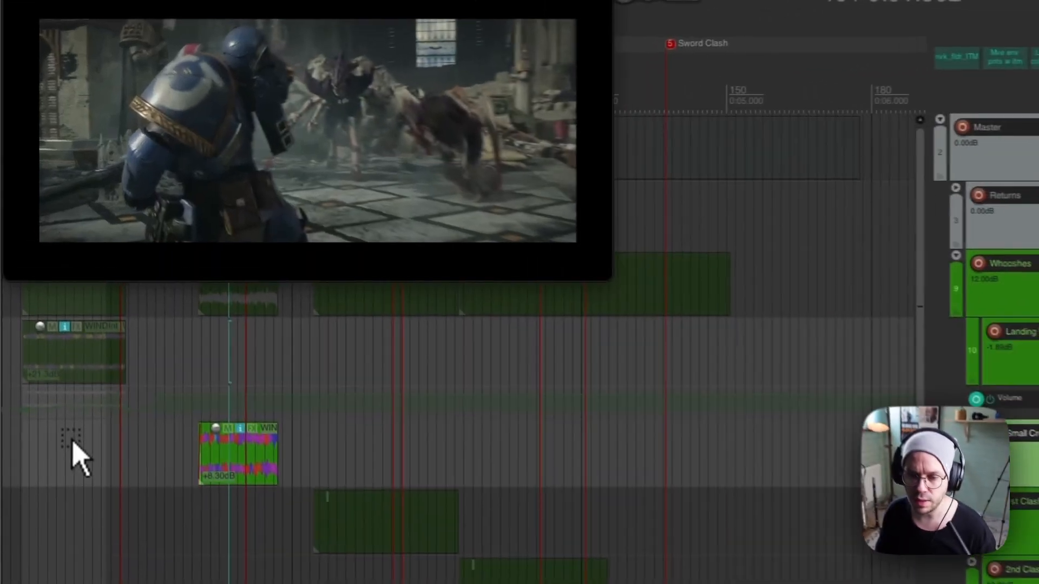
- Examine the video frames before and after the Small Creature whoosh item with its track soloed
click(48, 334)
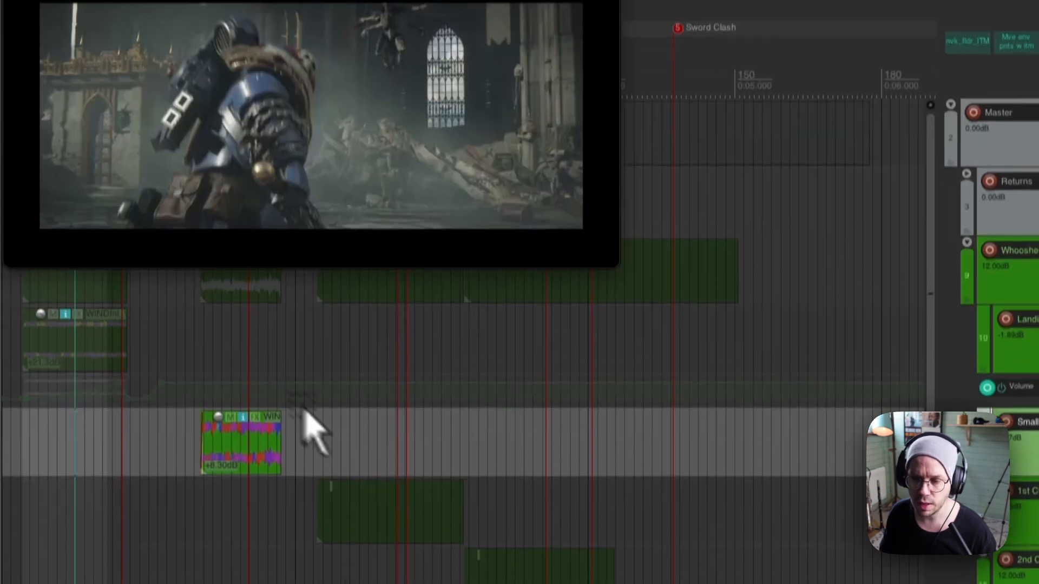
click(368, 444)
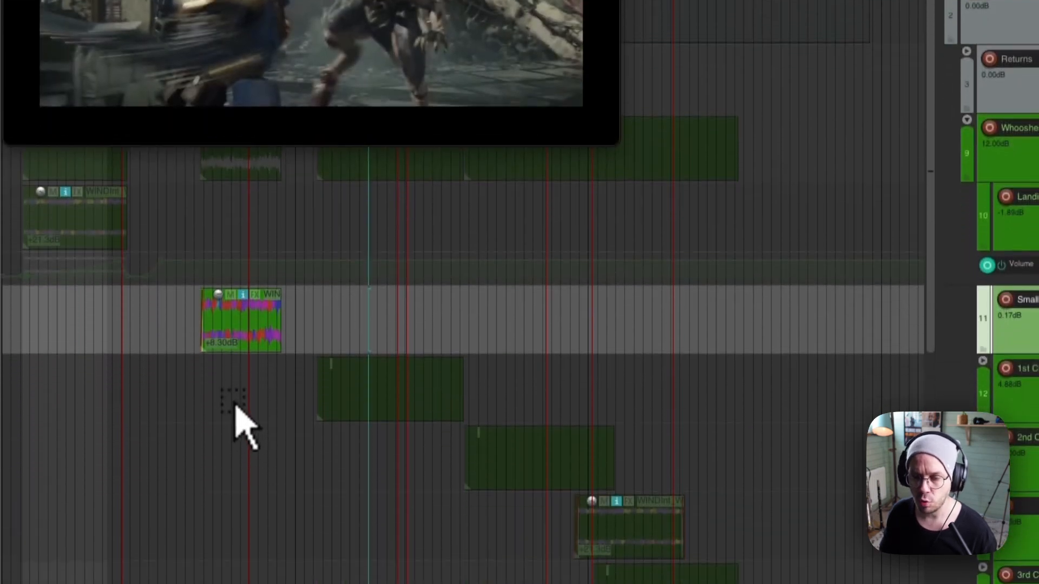
click(231, 512)
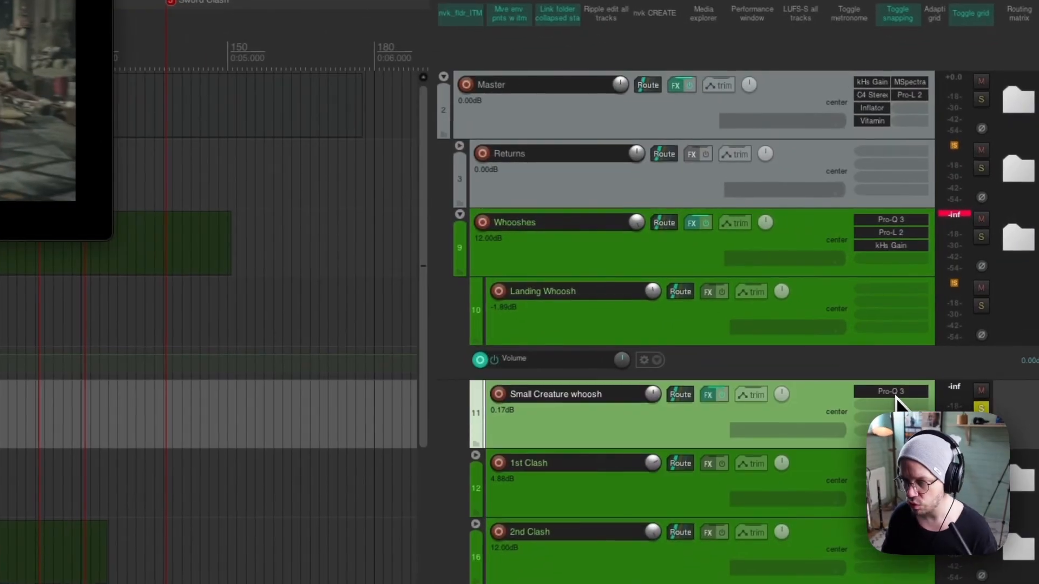
- Inspect the Pro-Q 3 curve on the Small Creature whoosh track and check its volume envelope against the video frames around the peak
click(895, 395)
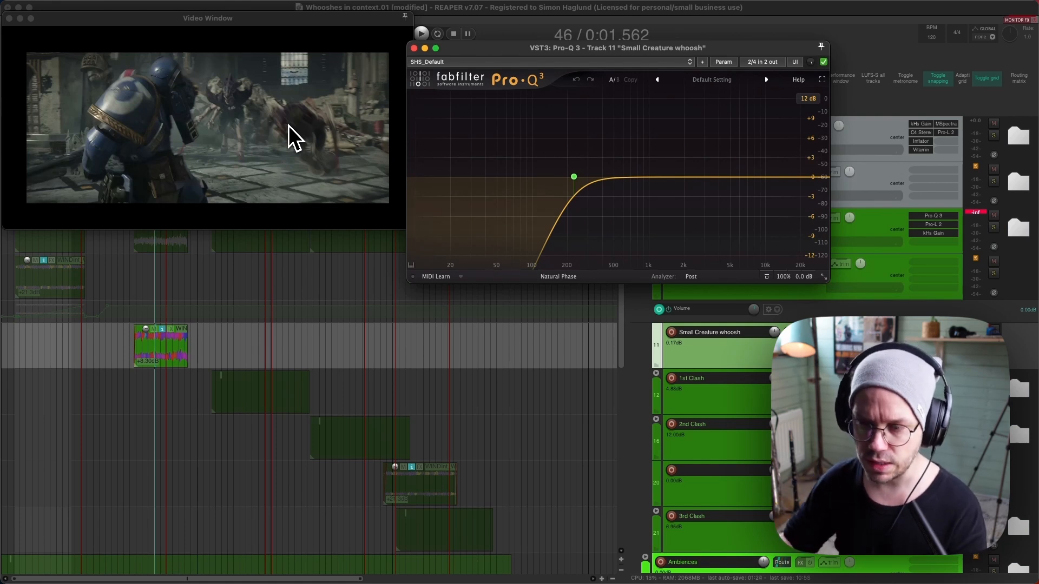
click(414, 48)
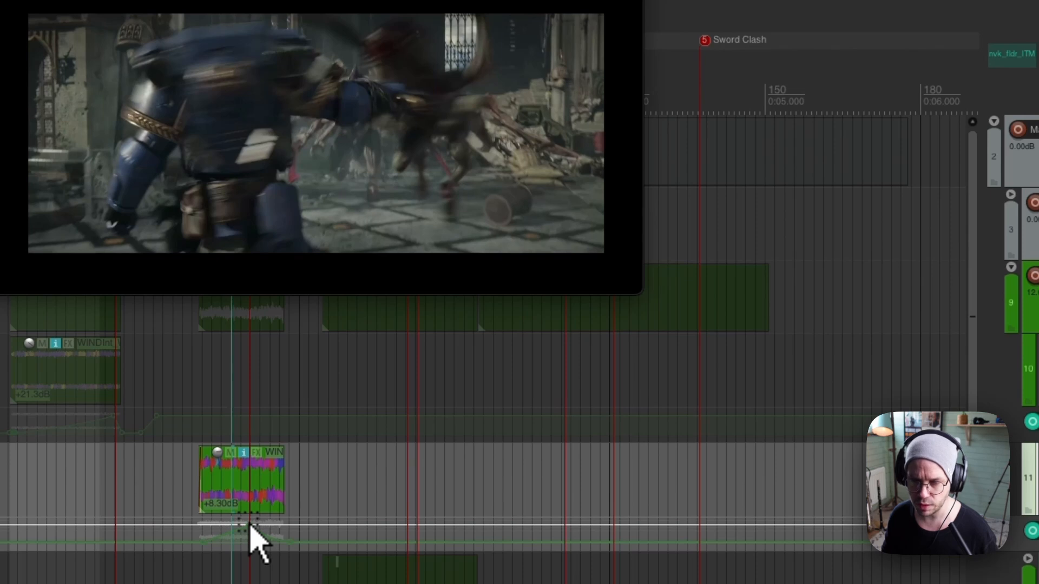
click(250, 541)
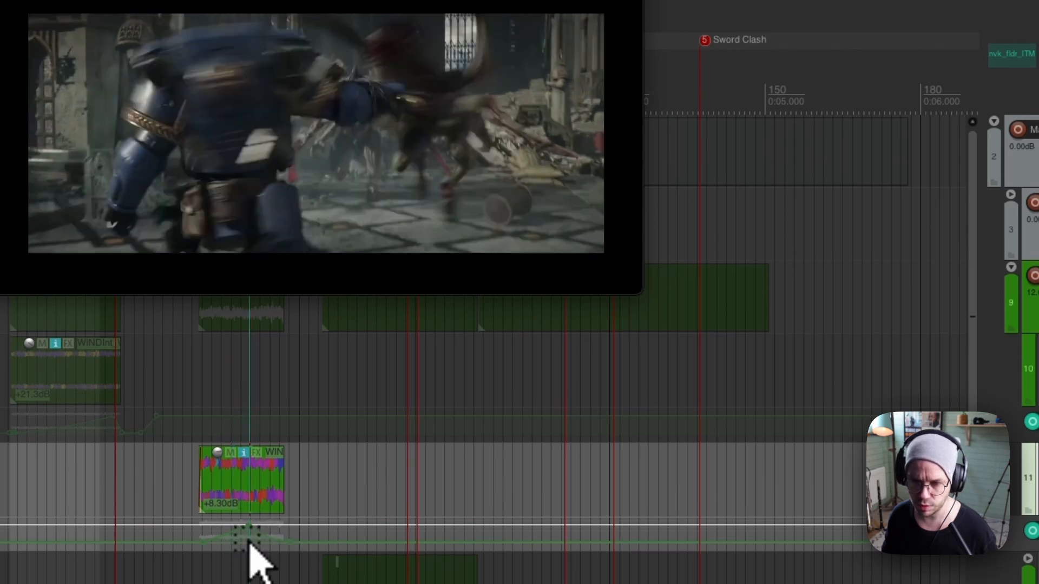
drag(250, 541, 300, 542)
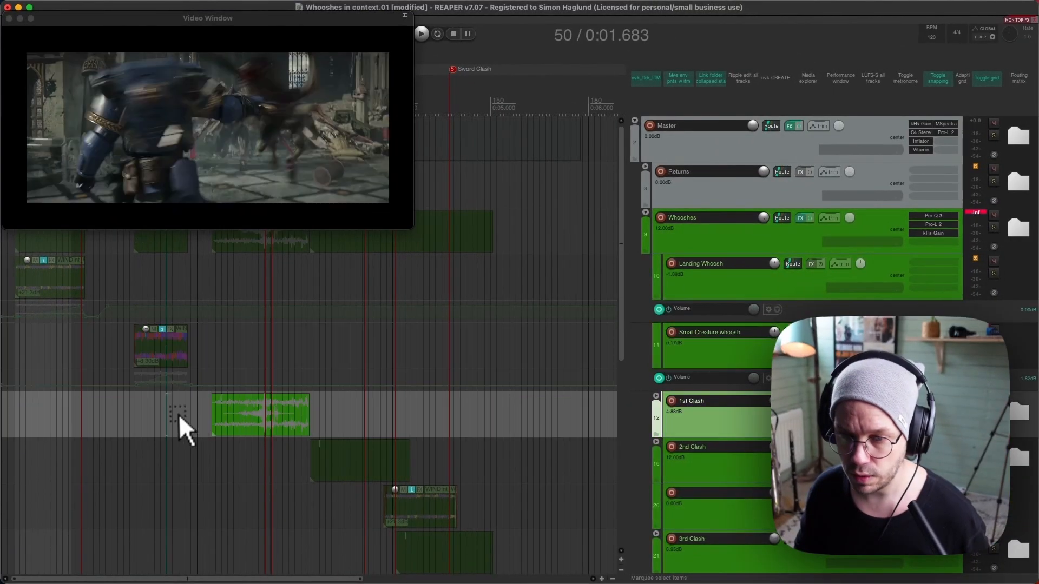
- Check the video frames leading up to the first sword clash with the 1st Clash track soloed
drag(198, 411, 263, 413)
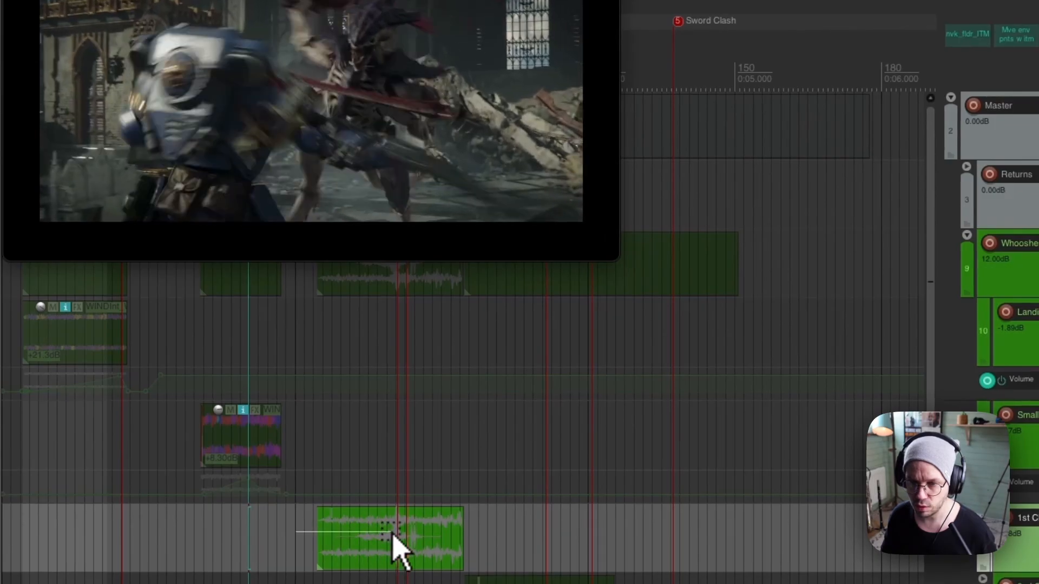
drag(392, 533, 397, 534)
click(398, 534)
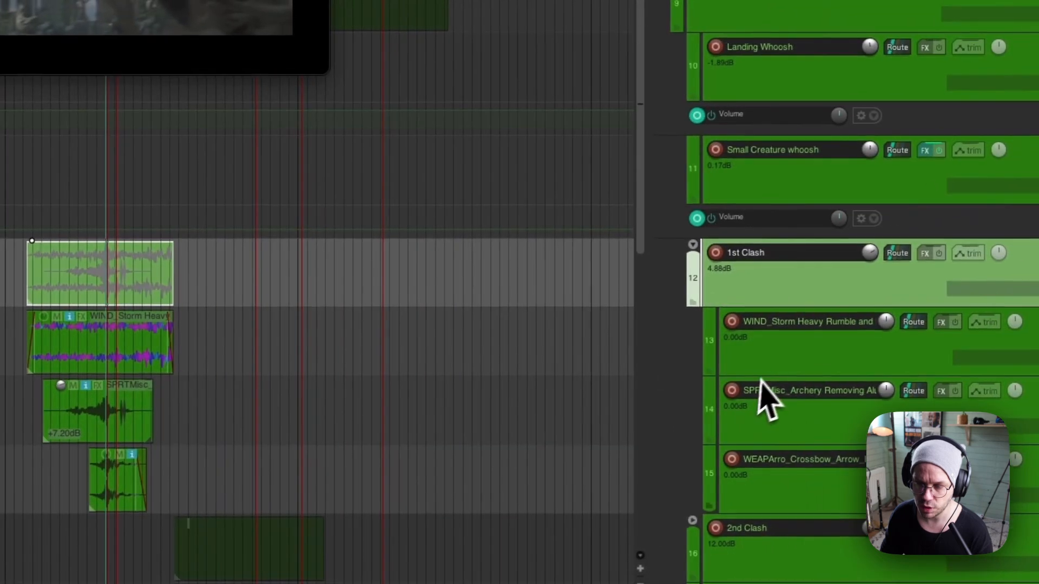
- Look over the three layer tracks in the 1st Clash folder and show only that folder track's volume envelope
click(899, 347)
click(909, 391)
click(910, 459)
click(777, 277)
key(v)
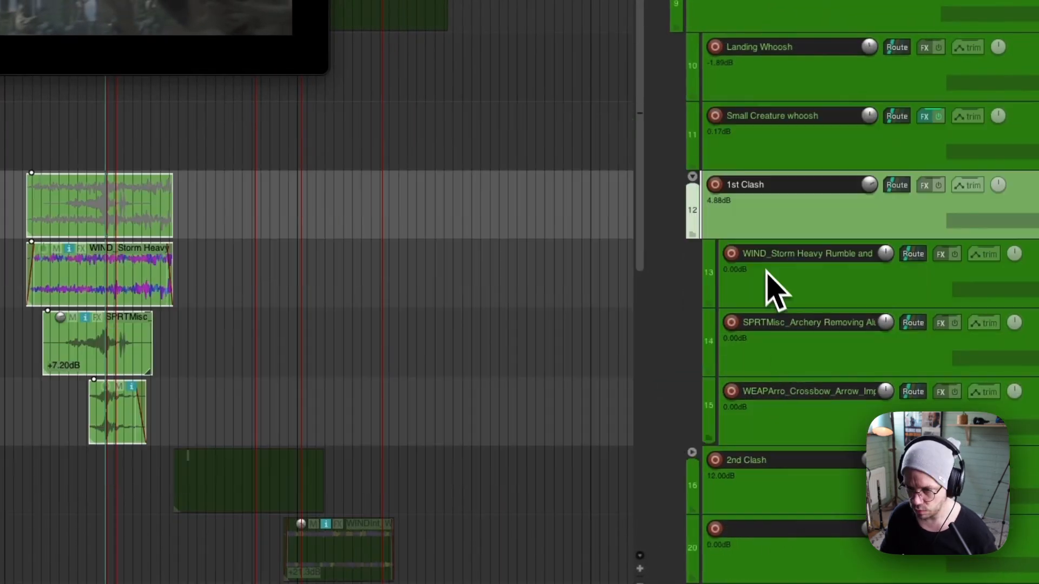
key(v)
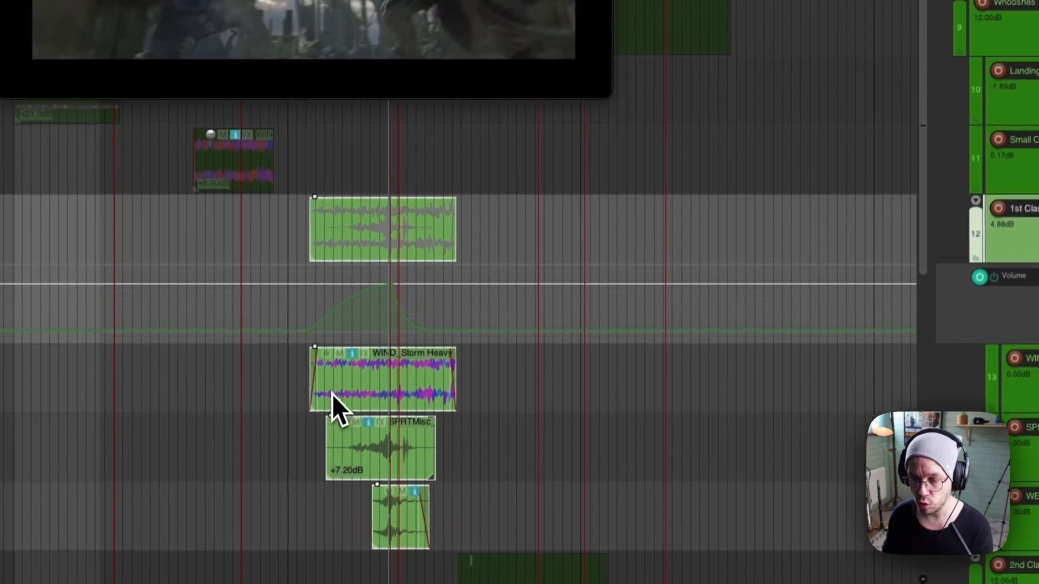
- Audition the WIND_Storm Heavy layer of the 1st Clash soloed and compare the folder's volume envelope with the video frames
click(340, 367)
key(F6)
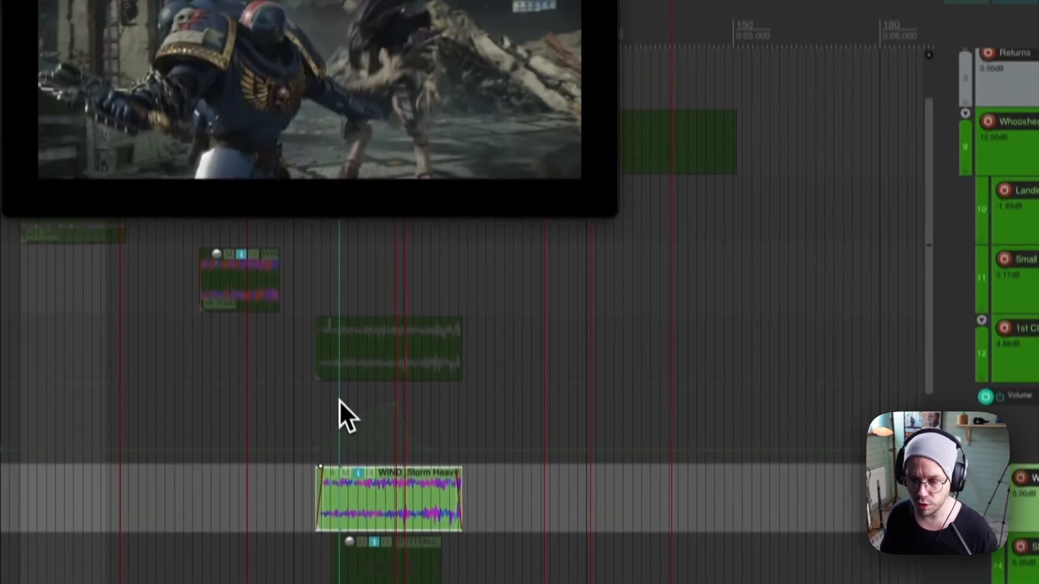
drag(323, 280, 390, 280)
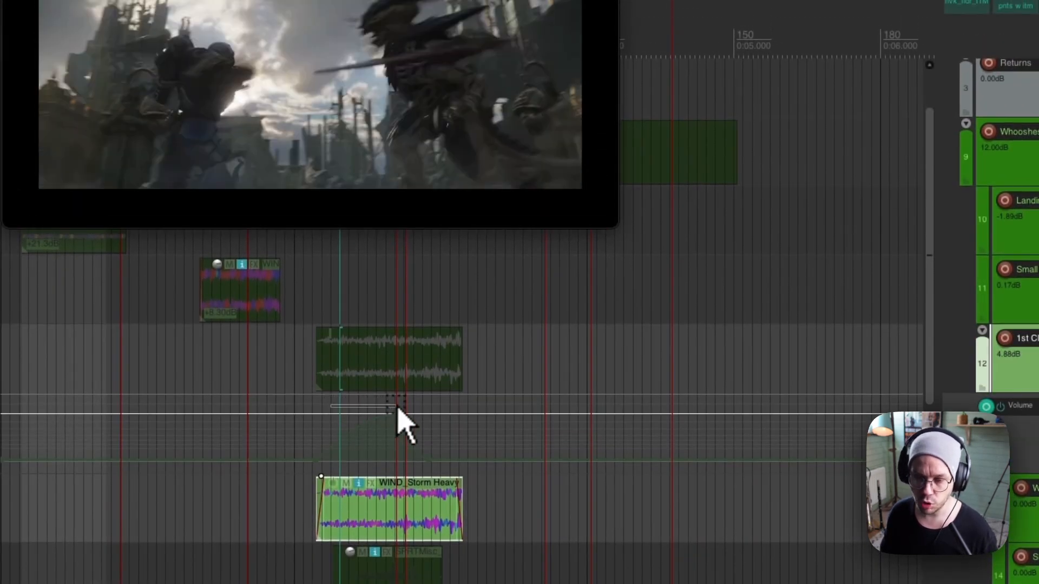
drag(398, 411, 398, 412)
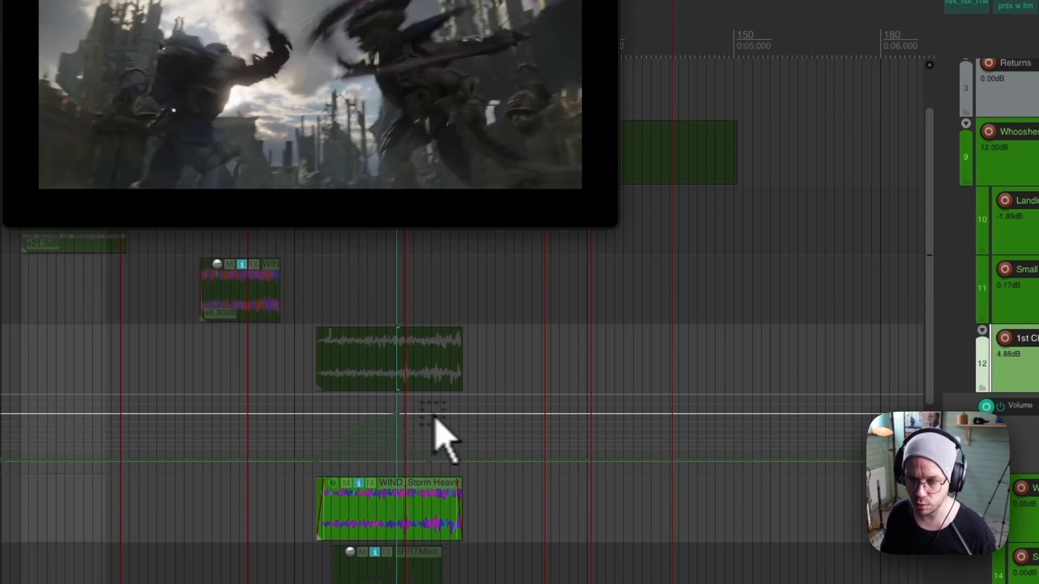
drag(327, 408, 462, 539)
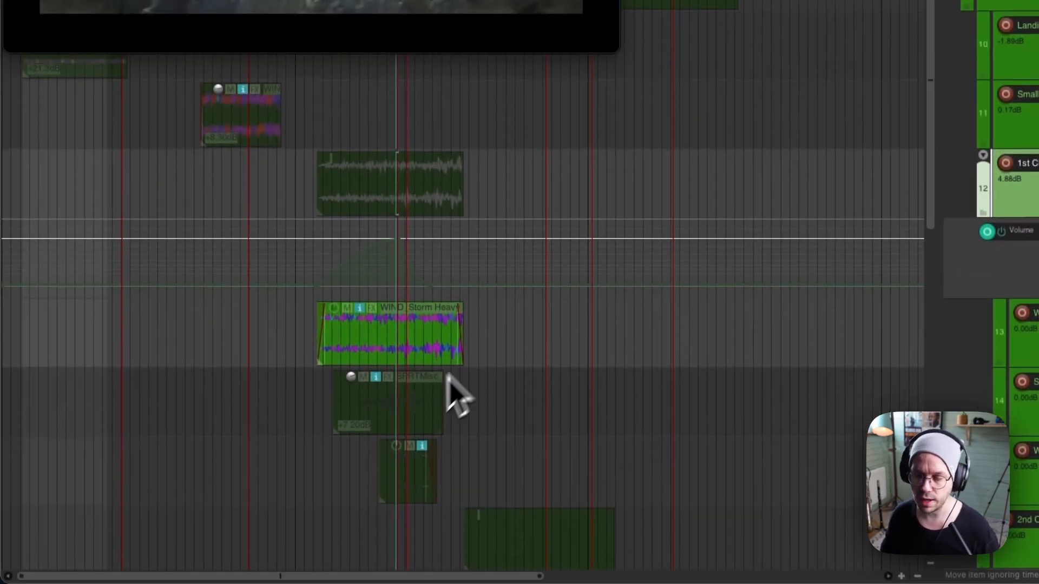
click(307, 328)
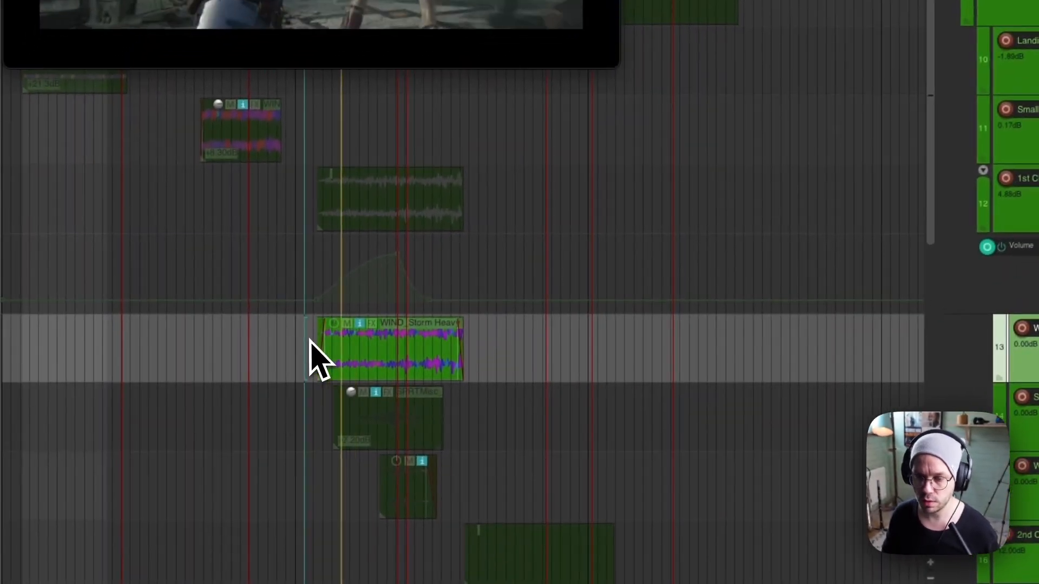
click(341, 411)
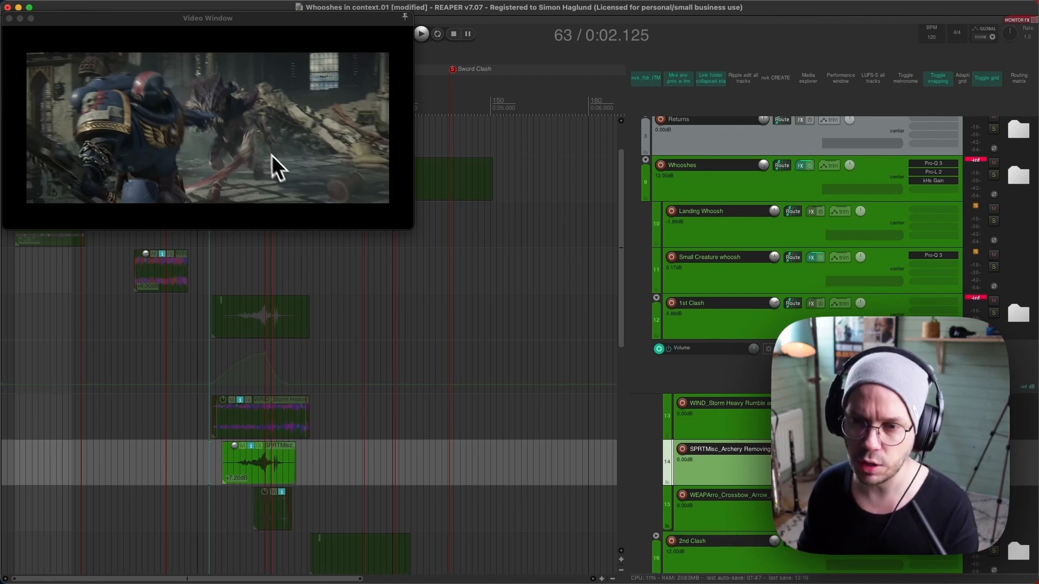
- Check the video frames from 0:02.625 to 0:02.750 and play the soloed SPRTMisc_Archery layer from just before its item
click(255, 279)
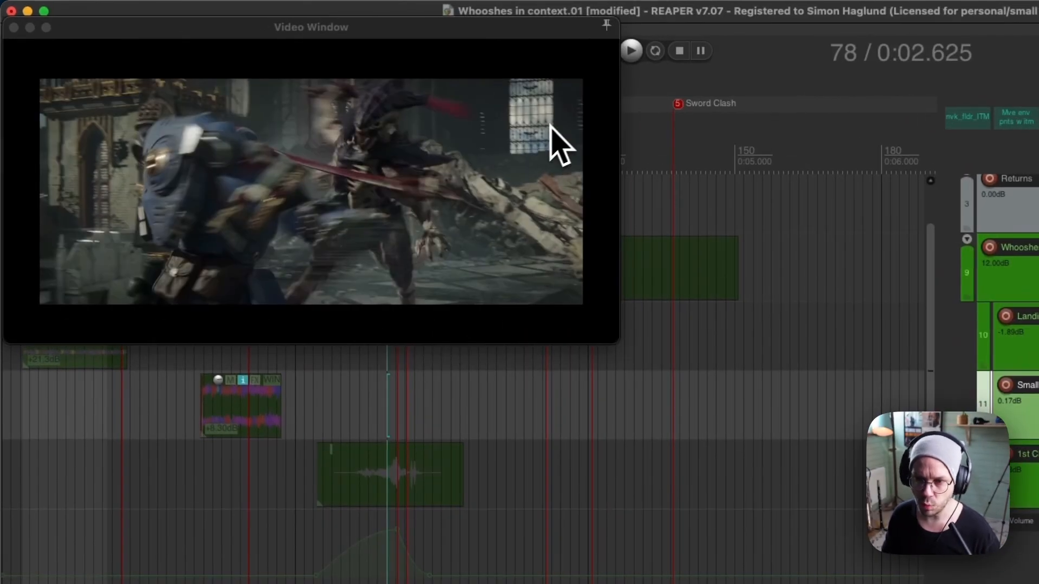
drag(392, 413, 407, 417)
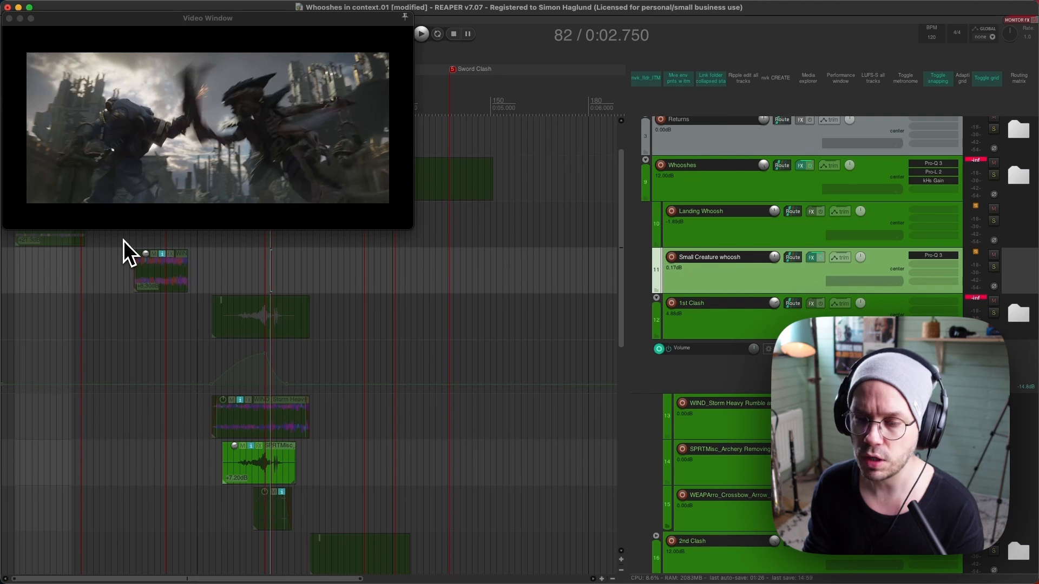
scroll(249, 514, down, 2)
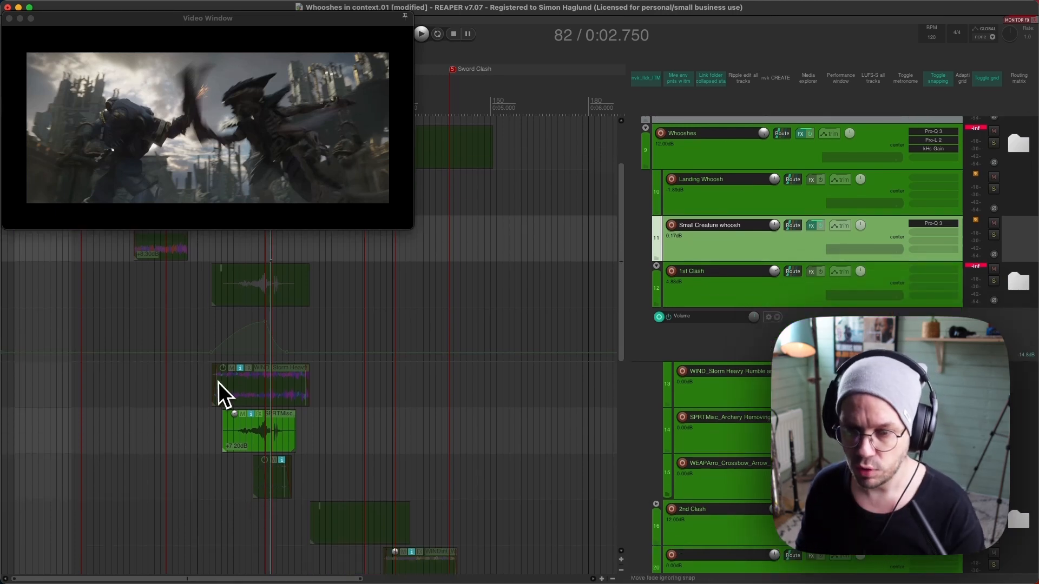
click(206, 428)
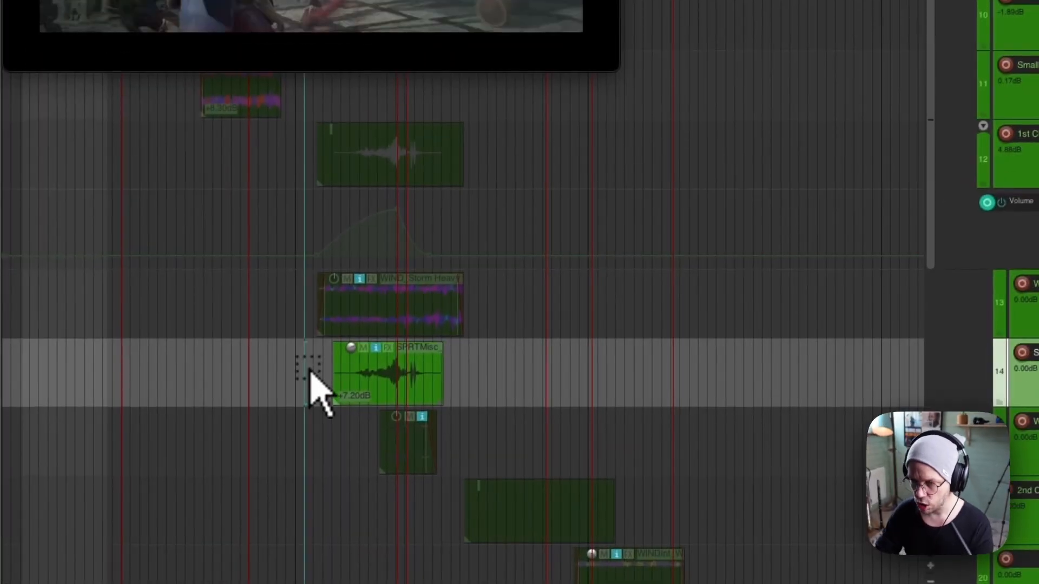
key(space)
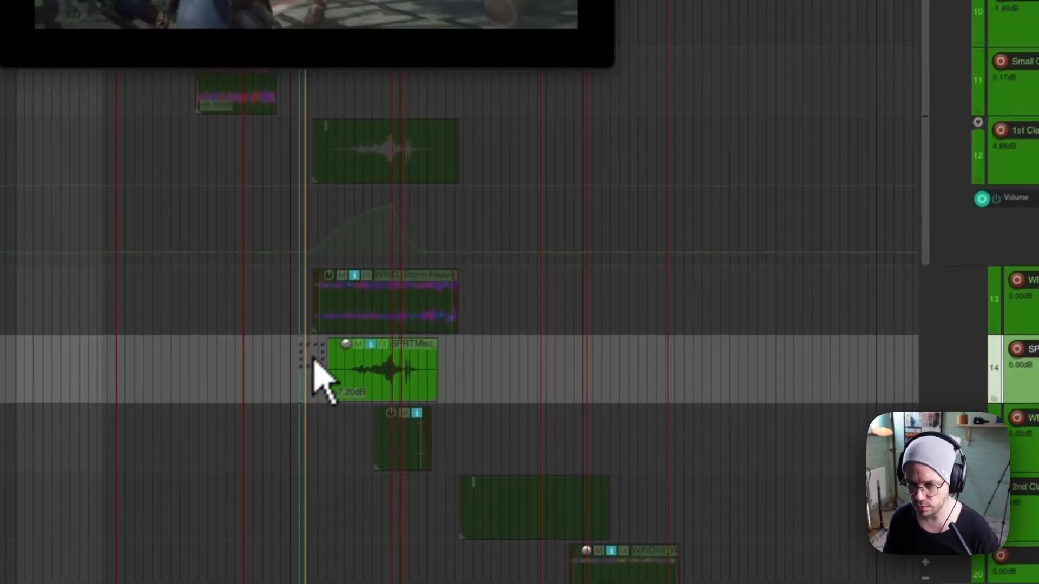
key(space)
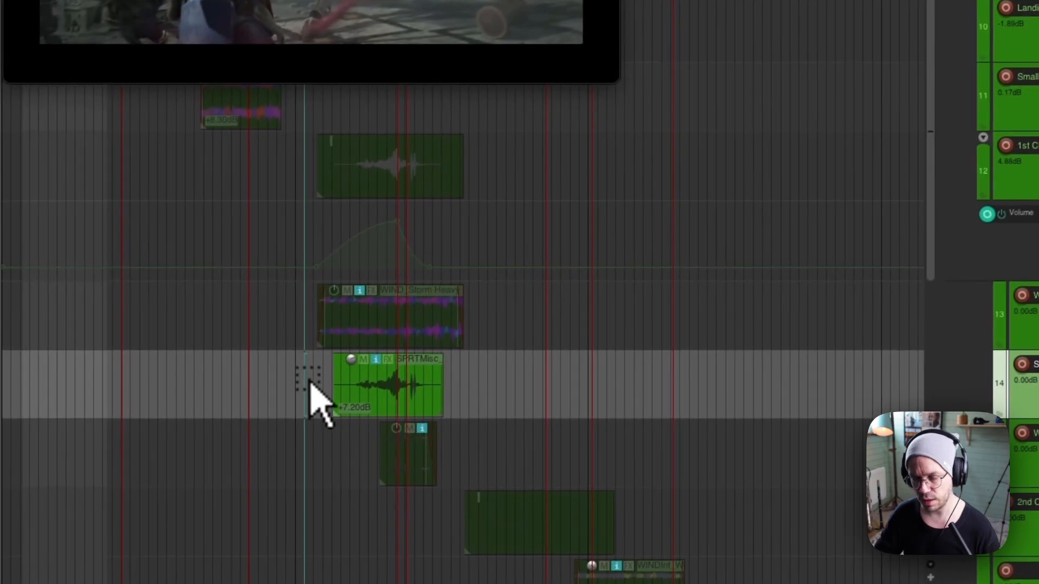
- Play the WIND_Storm Heavy layer soloed again, and switch the solo to the WEAPArro_Crossbow layer of the 1st Clash
click(310, 325)
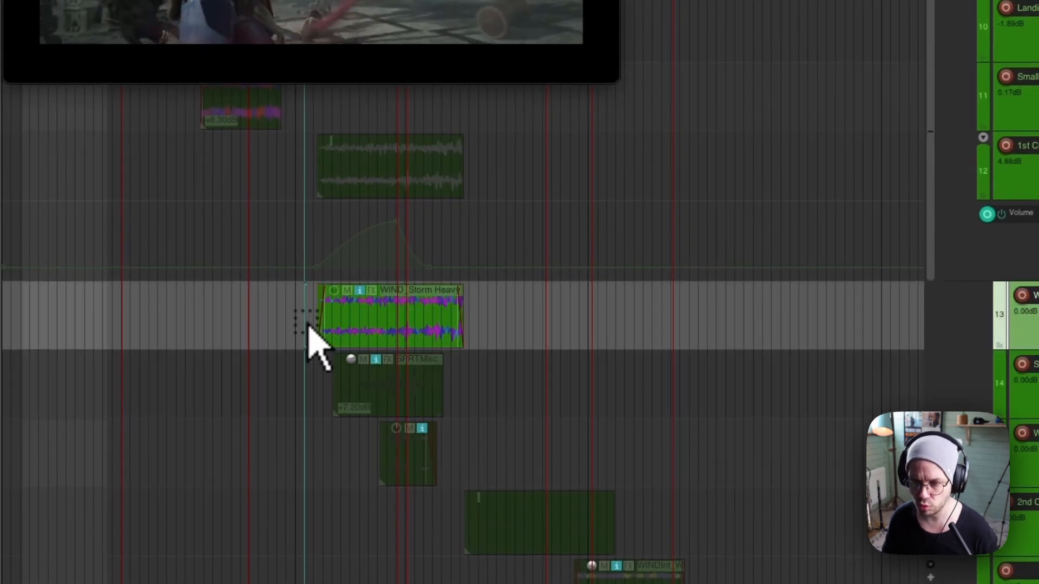
key(space)
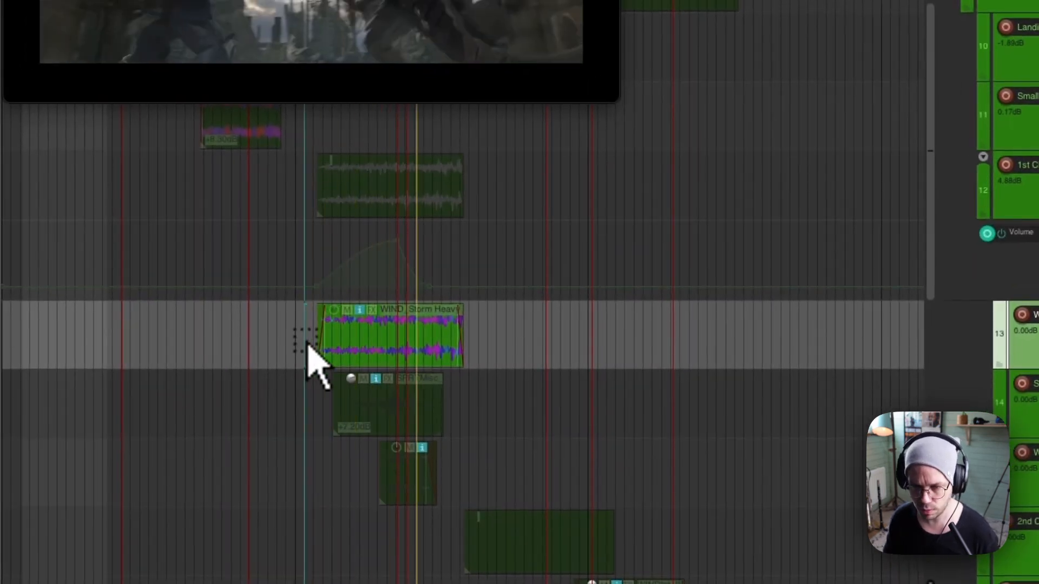
key(space)
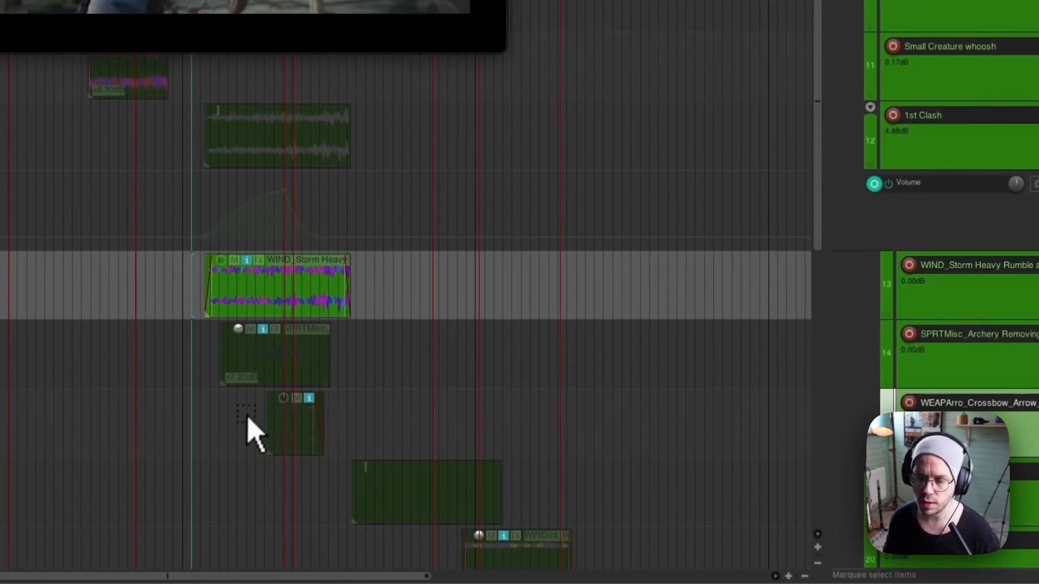
click(249, 428)
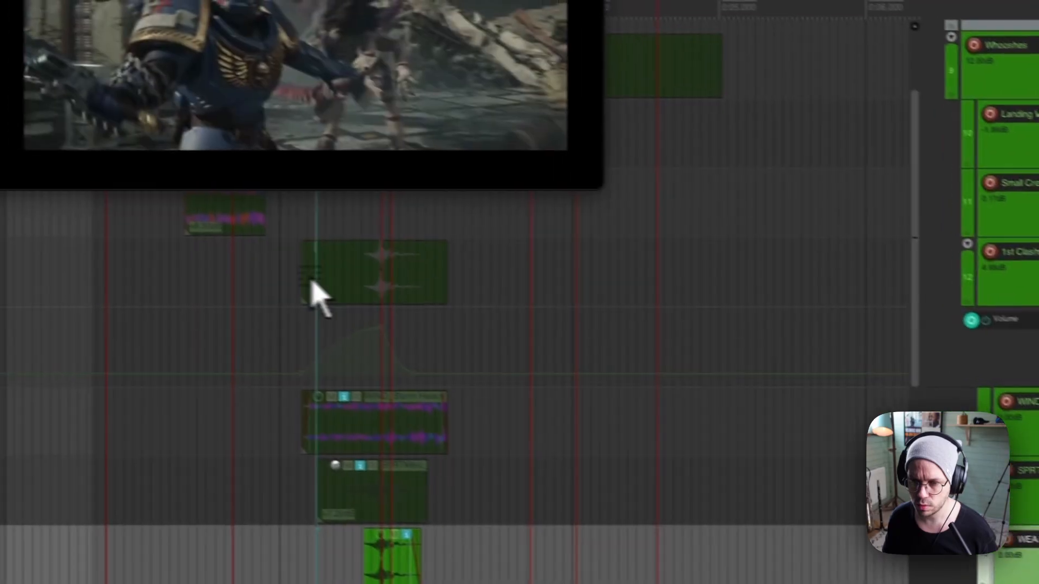
click(324, 174)
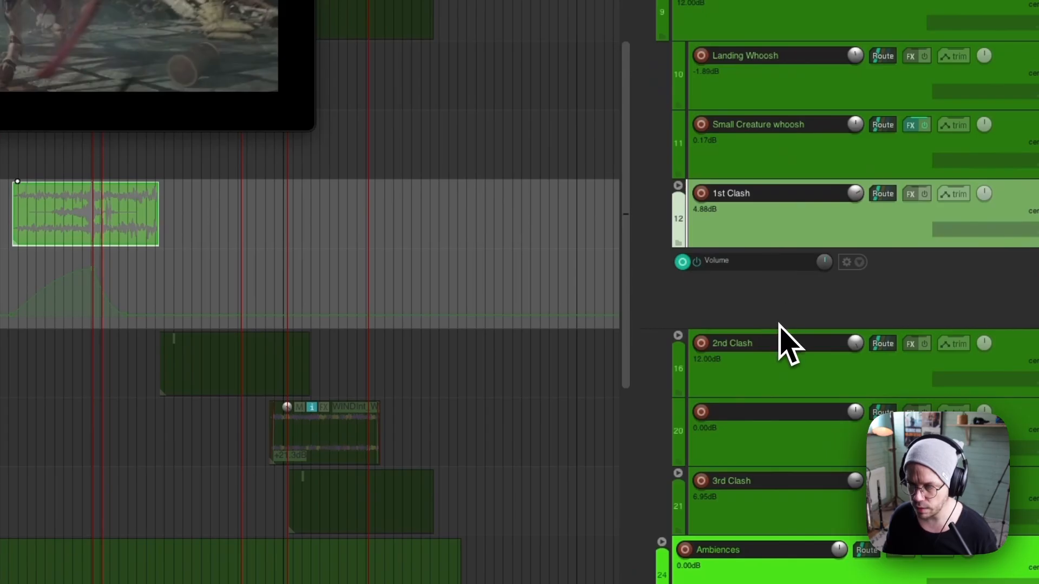
- Show the 2nd Clash track's volume envelope instead of the 1st Clash's and step through its three layer tracks
key(v)
click(779, 289)
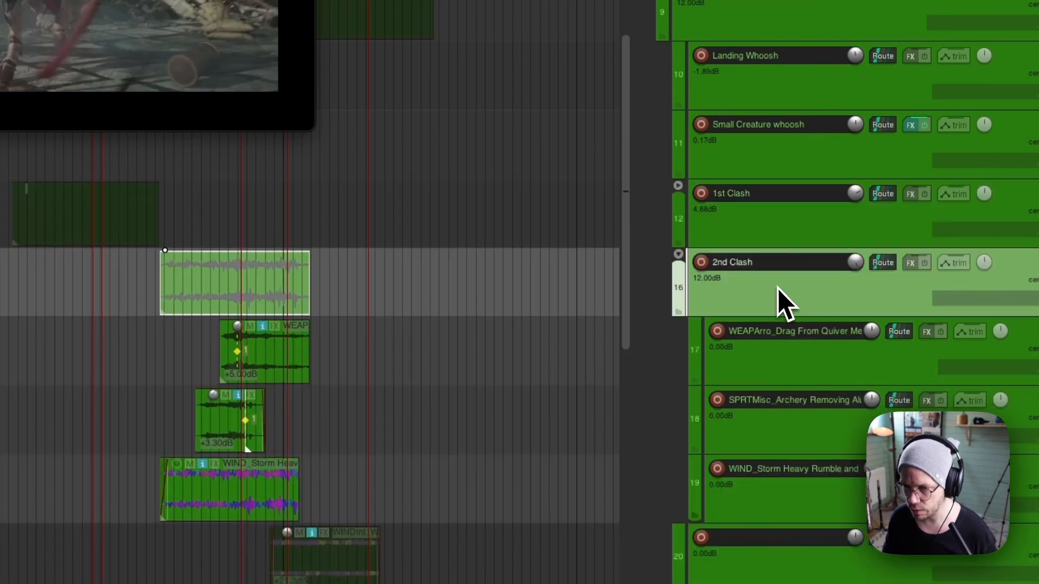
key(v)
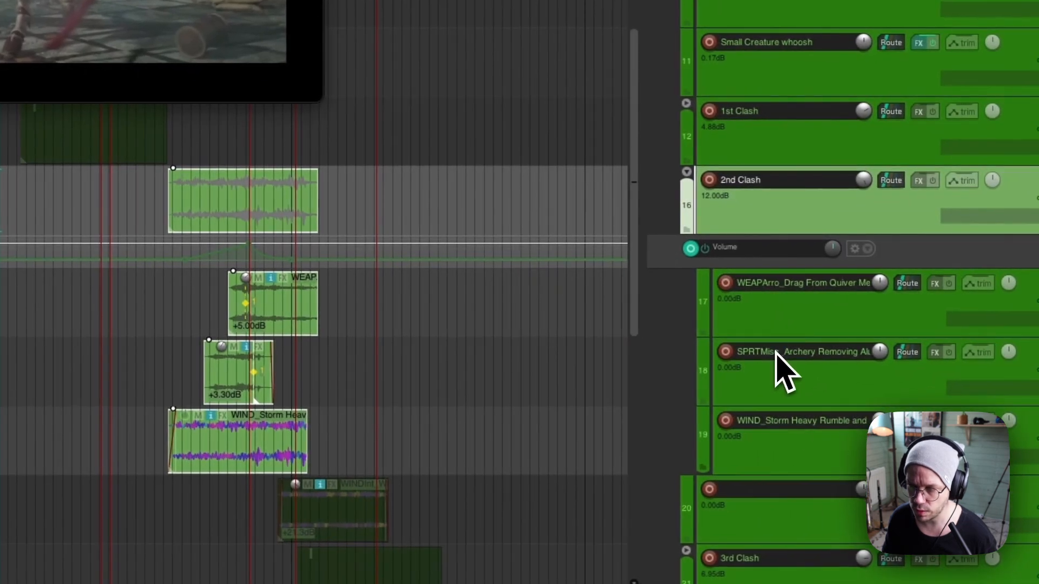
key(Down)
key(Down)
key(Down)
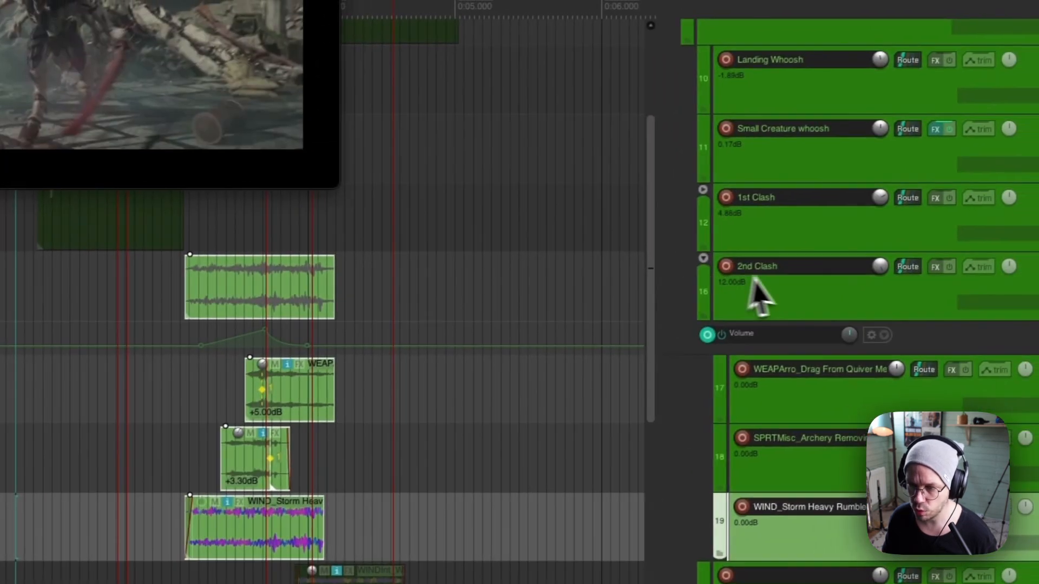
- Play the 2nd Clash folder soloed from 0:03.062 and collapse its layer tracks
click(755, 281)
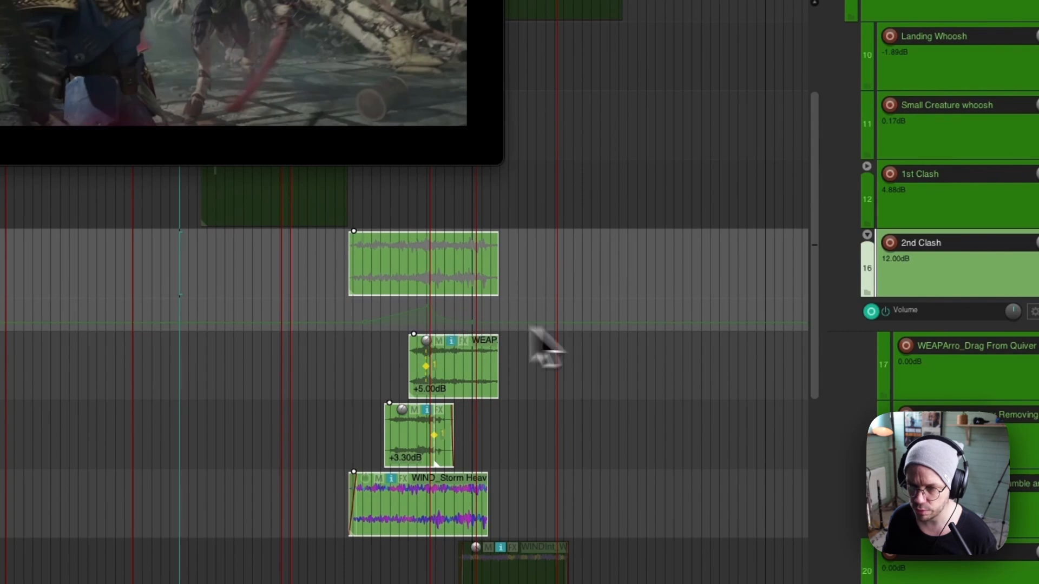
click(301, 298)
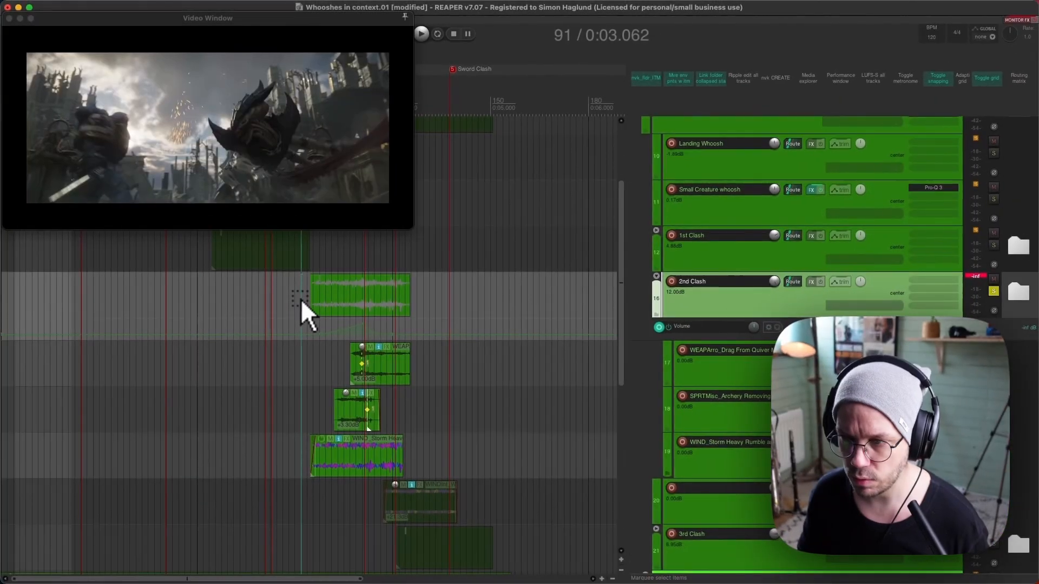
key(space)
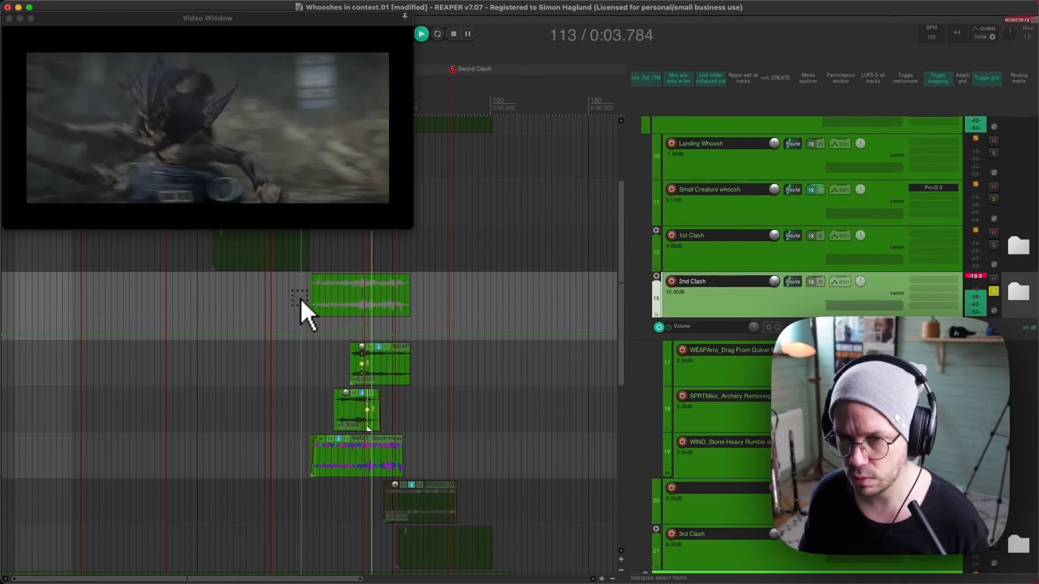
key(space)
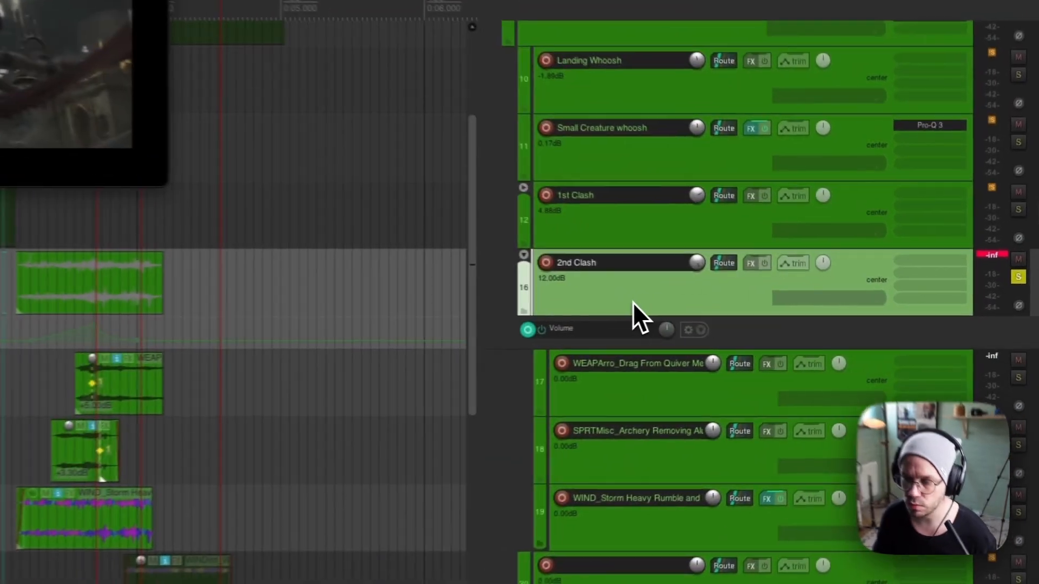
double_click(731, 310)
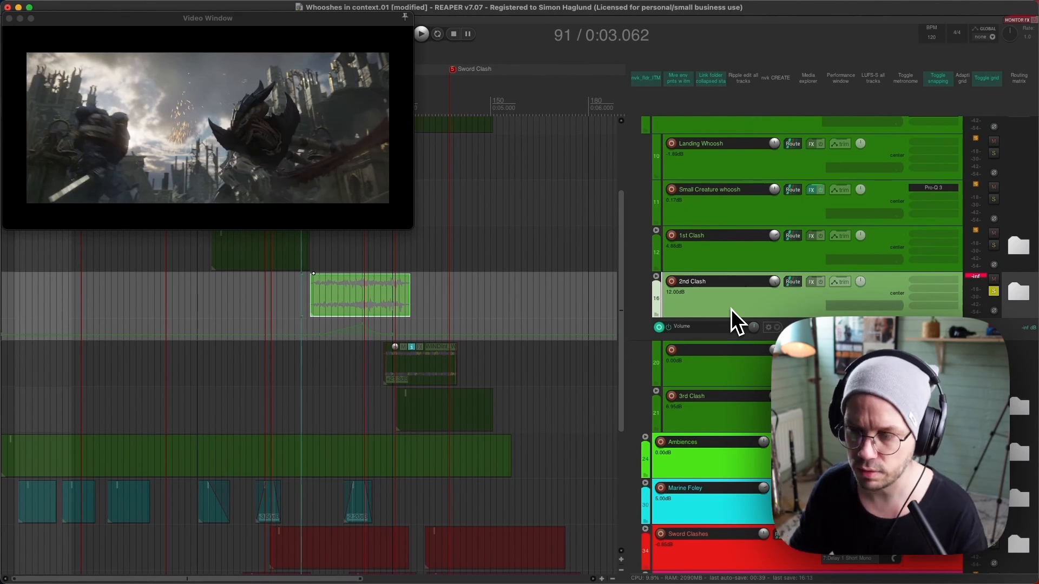
- Examine the WINDInt item on the unnamed track between 2nd Clash and 3rd Clash against the video with that track soloed
click(453, 358)
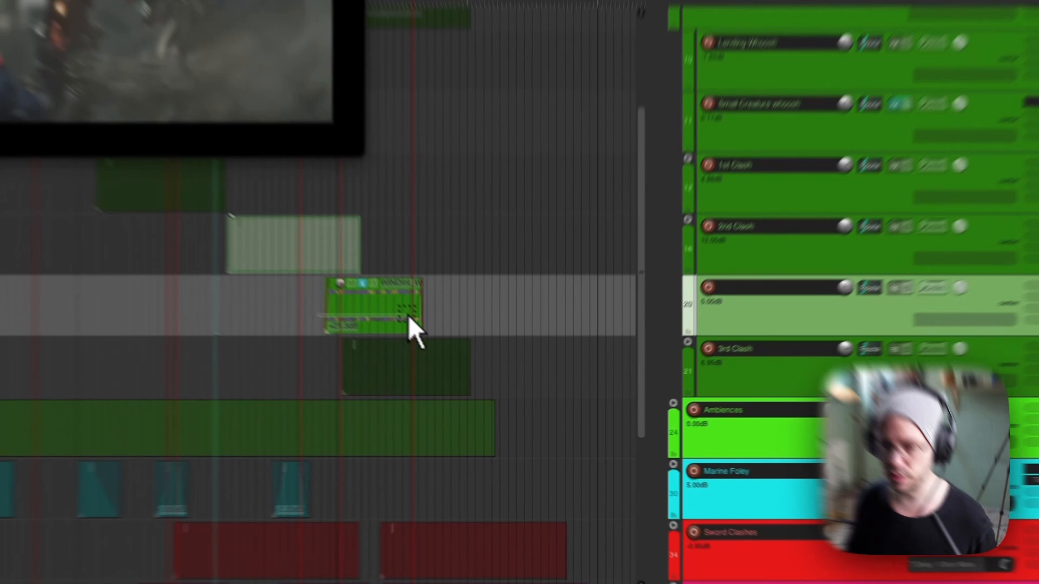
click(408, 315)
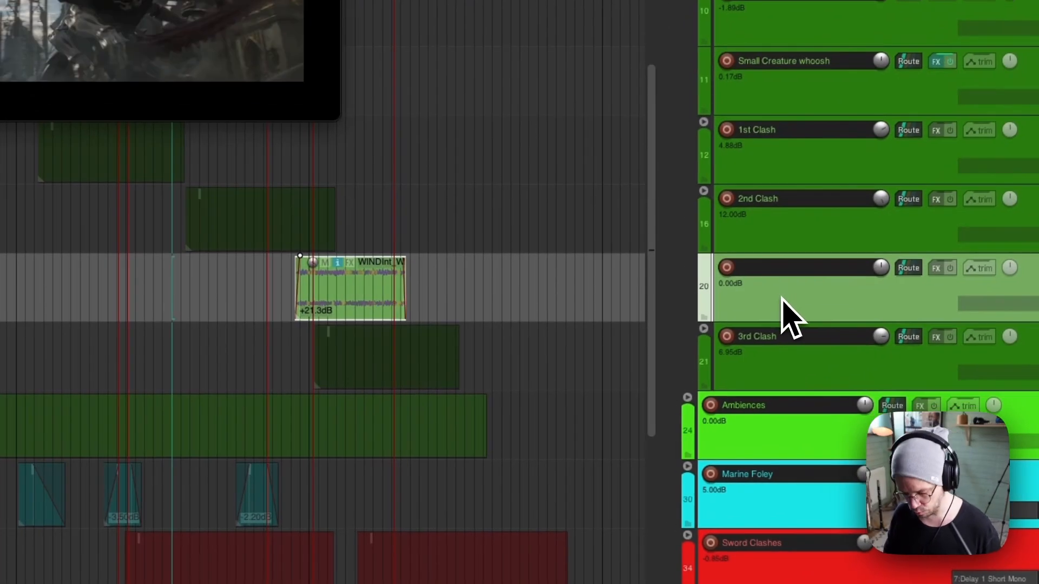
- Compare the volume envelopes of the unnamed wind track and the 2nd Clash, and hide both envelopes
key(shift+n)
click(585, 410)
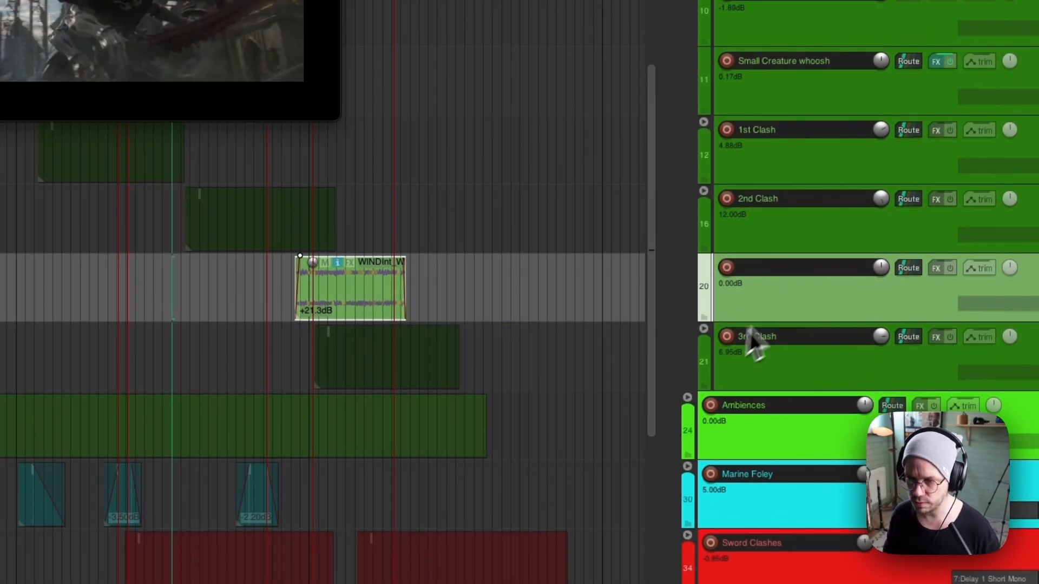
key(v)
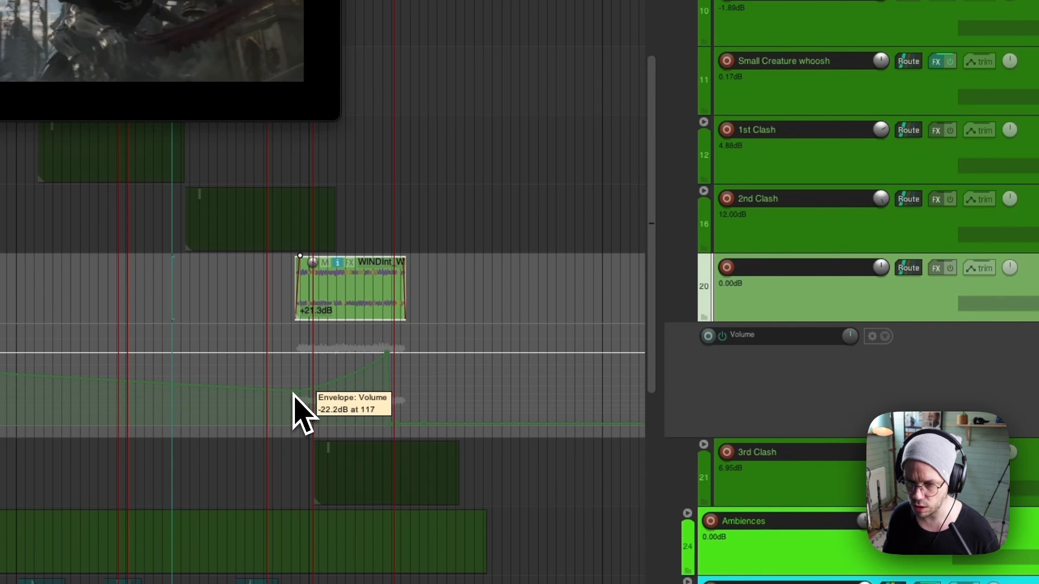
double_click(774, 243)
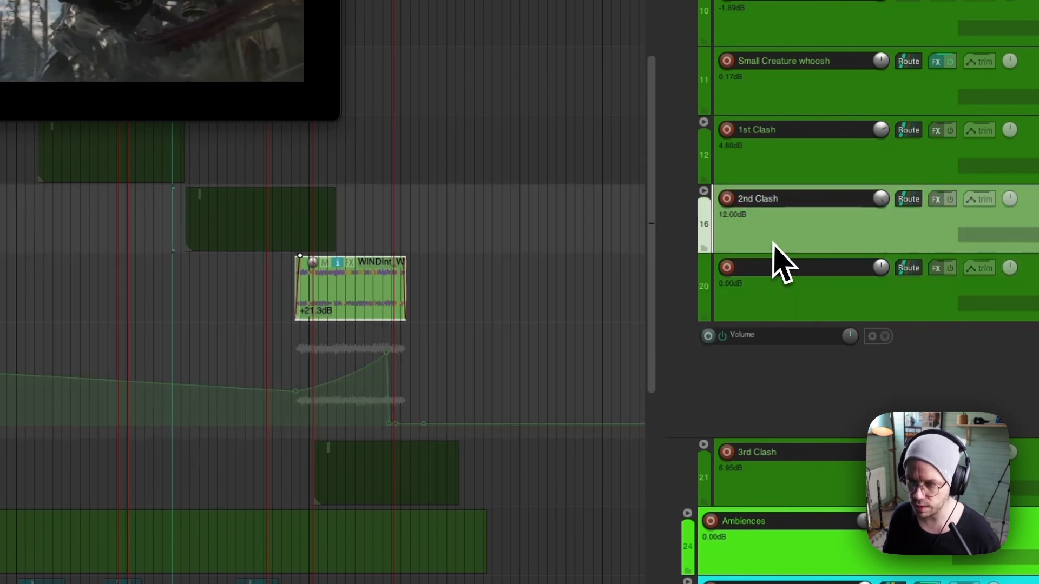
key(v)
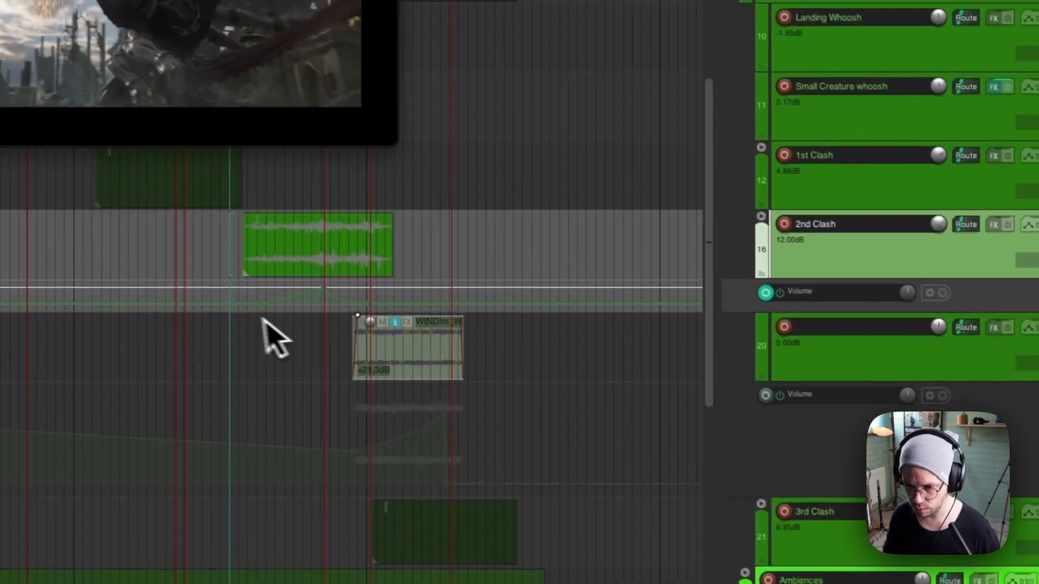
key(v)
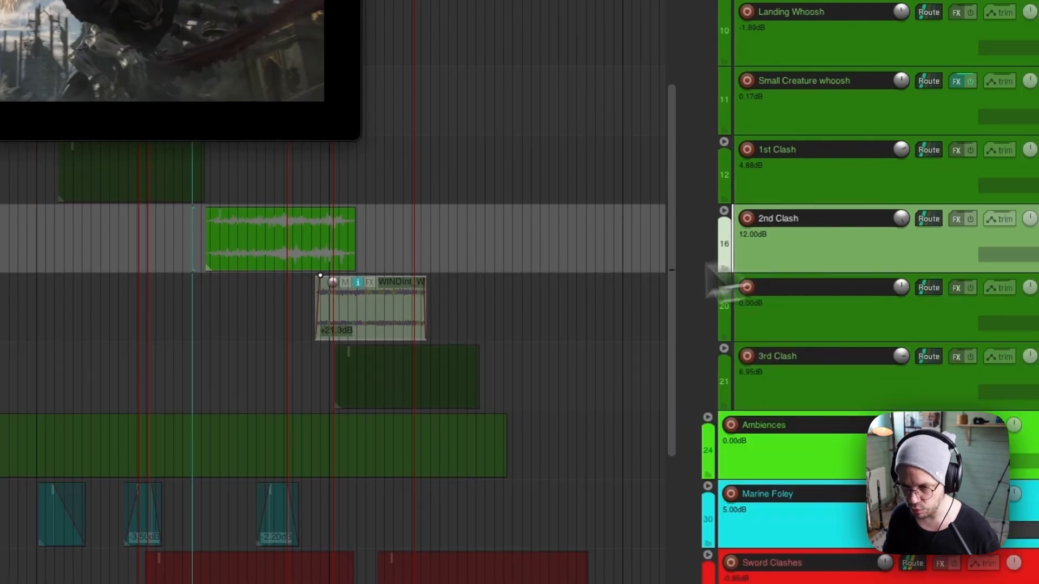
- Show the volume envelope of the unnamed track below the 2nd Clash once more and hide it
click(772, 330)
key(v)
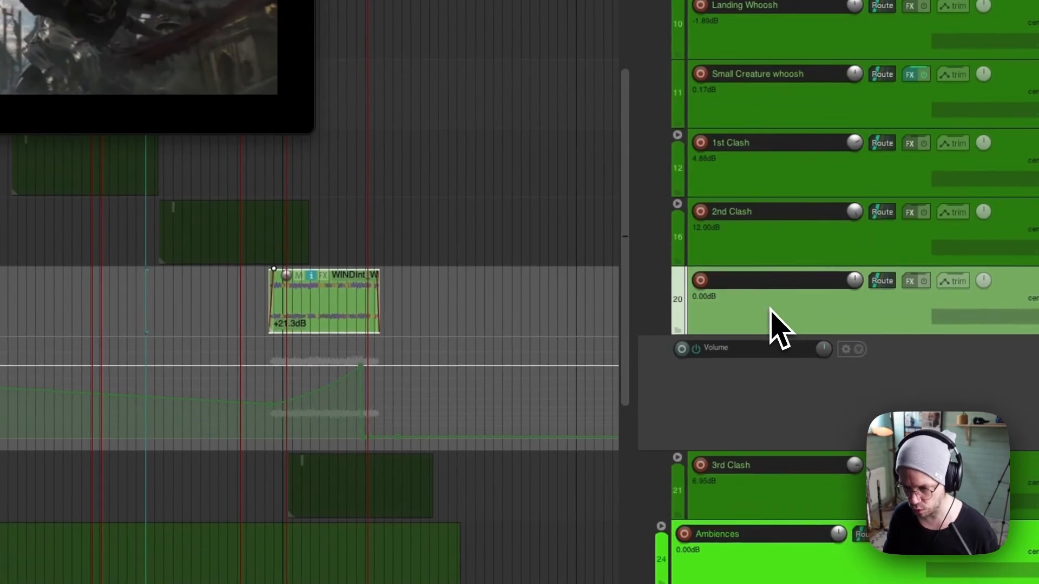
key(v)
- Switch the solo to the 3rd Clash folder and expand its SPRTMisc_Archery and WIND_Storm Heavy layer tracks
click(768, 379)
double_click(778, 369)
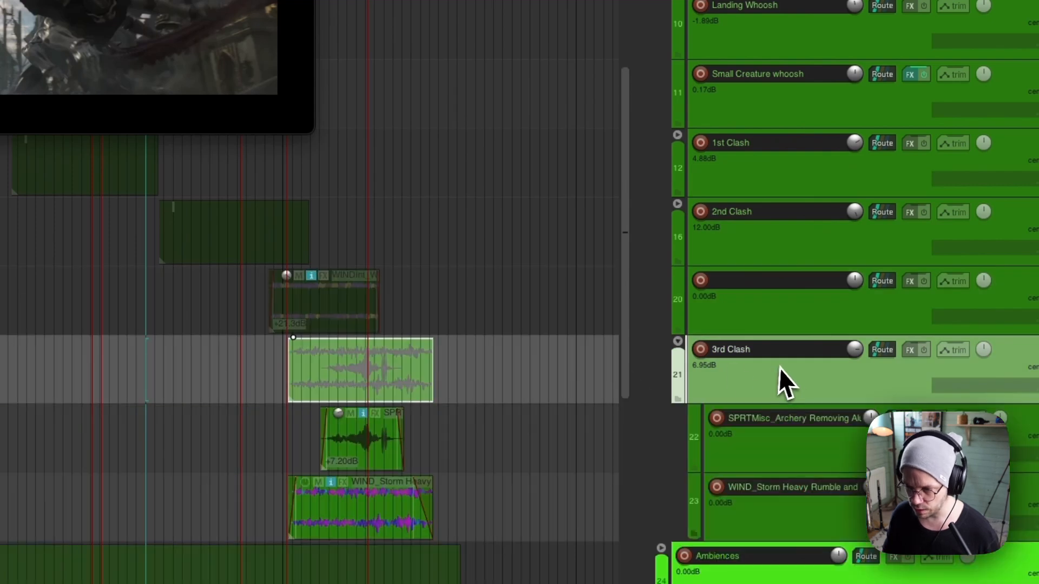
scroll(677, 419, down, 1)
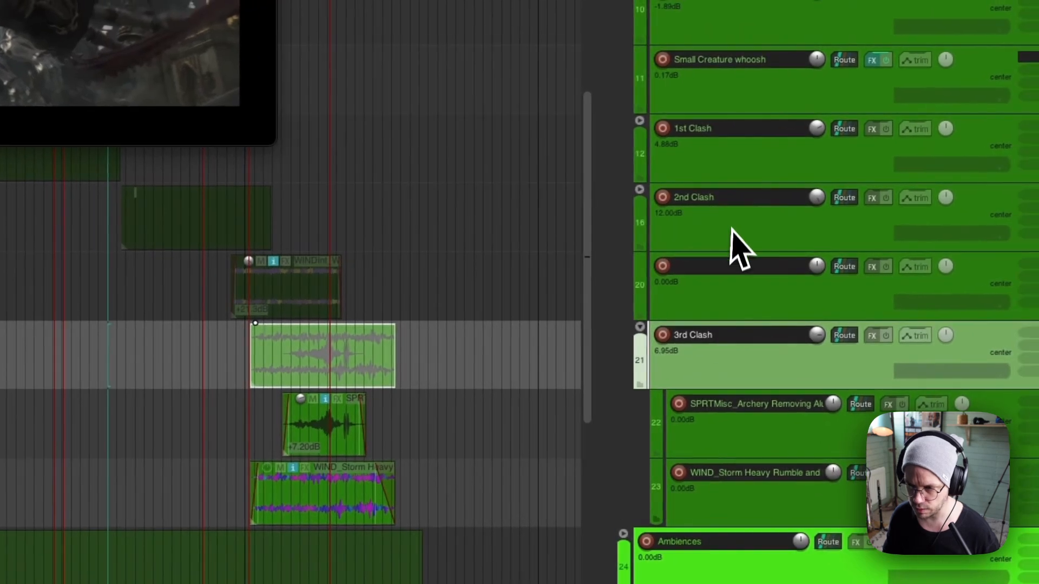
click(768, 198)
click(774, 167)
click(738, 227)
click(749, 379)
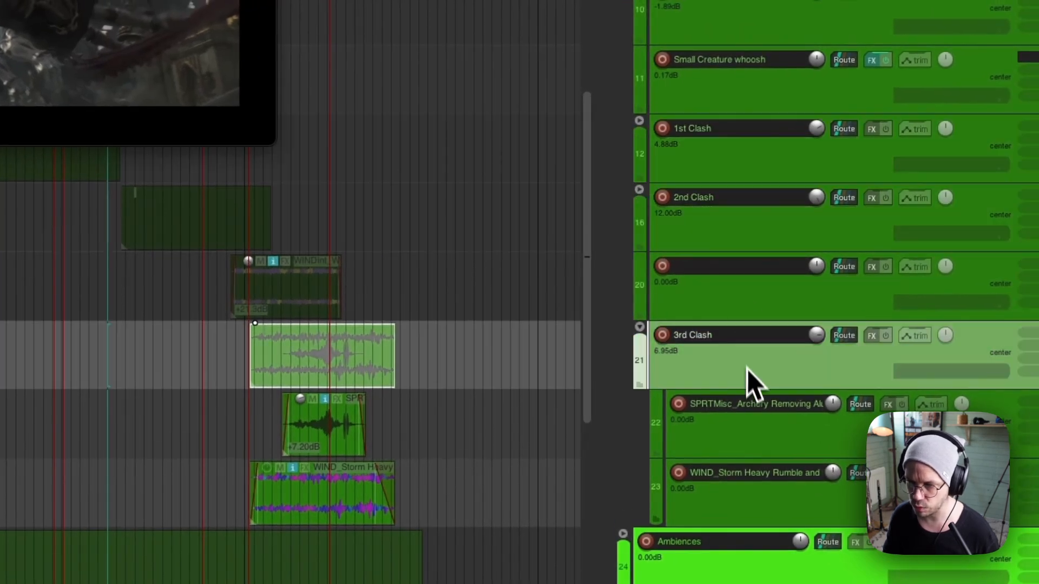
- Play the soloed 3rd Clash from 0:03.937 with its volume envelope shown, and hide the envelope
key(ctrl+t)
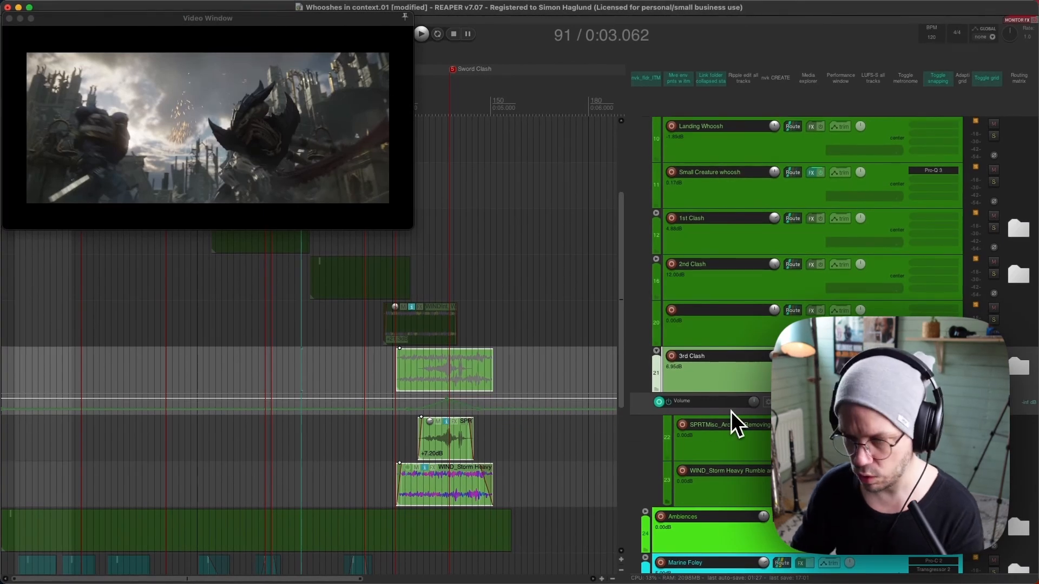
key(space)
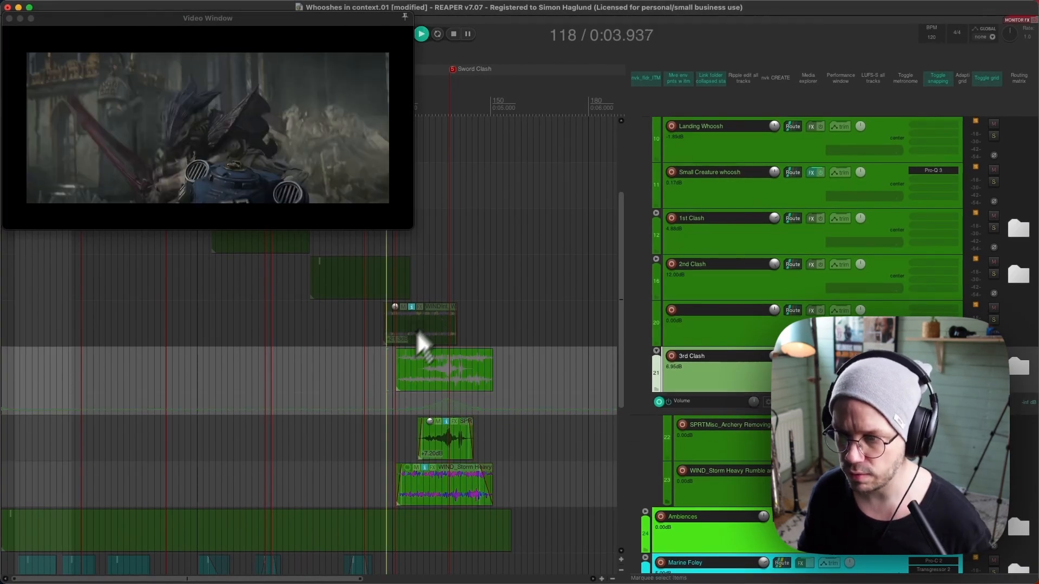
key(space)
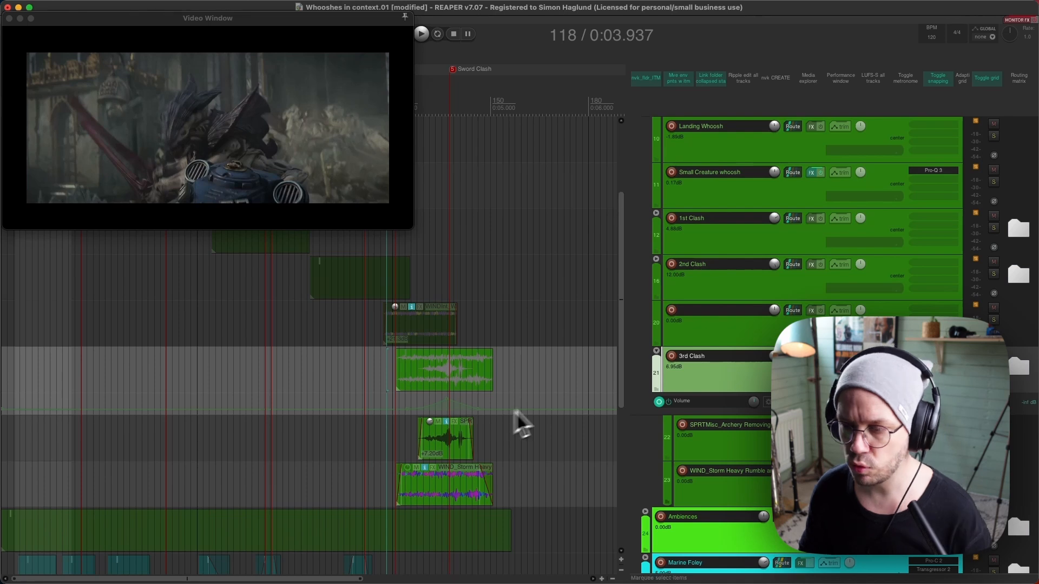
key(v)
- Collapse the 3rd Clash folder's layer tracks and clear the solo so all tracks are audible
scroll(702, 377, up, 2)
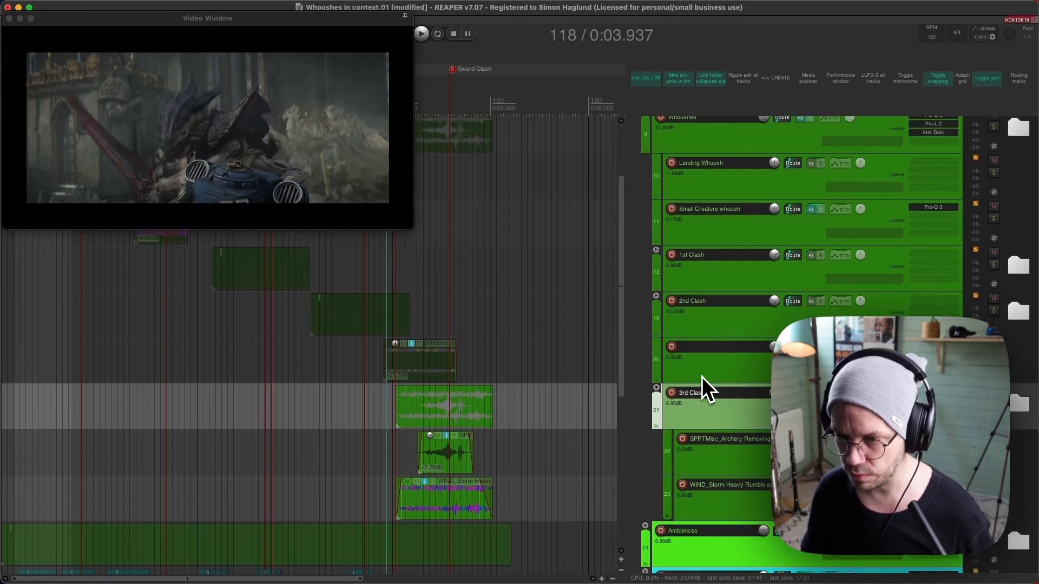
click(655, 387)
scroll(524, 285, up, 4)
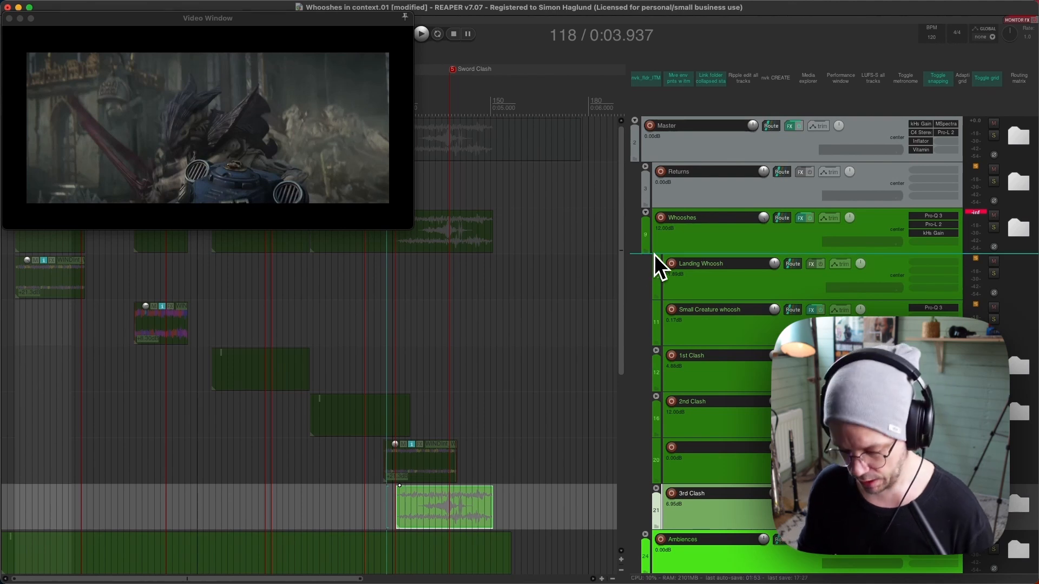
key(F6)
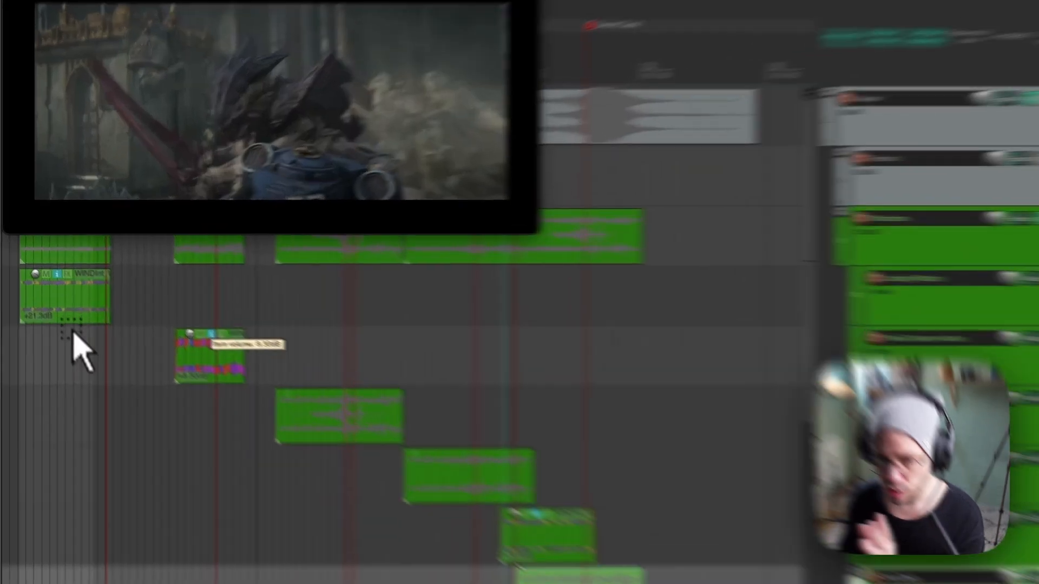
- Check the video frames at the Landing Whoosh item, at 0:00.500, and at the Small Creature whoosh item
click(52, 312)
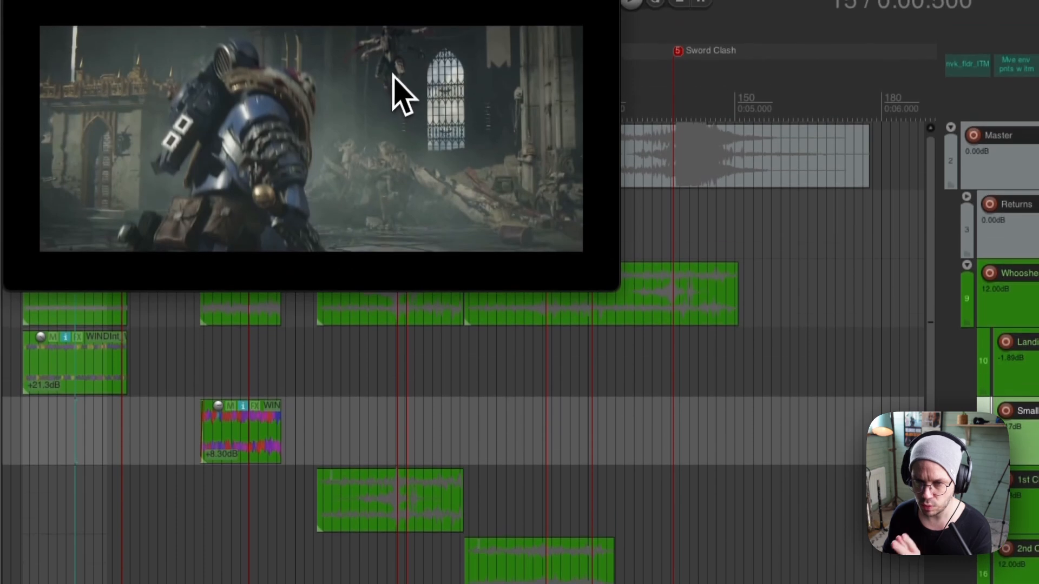
click(238, 394)
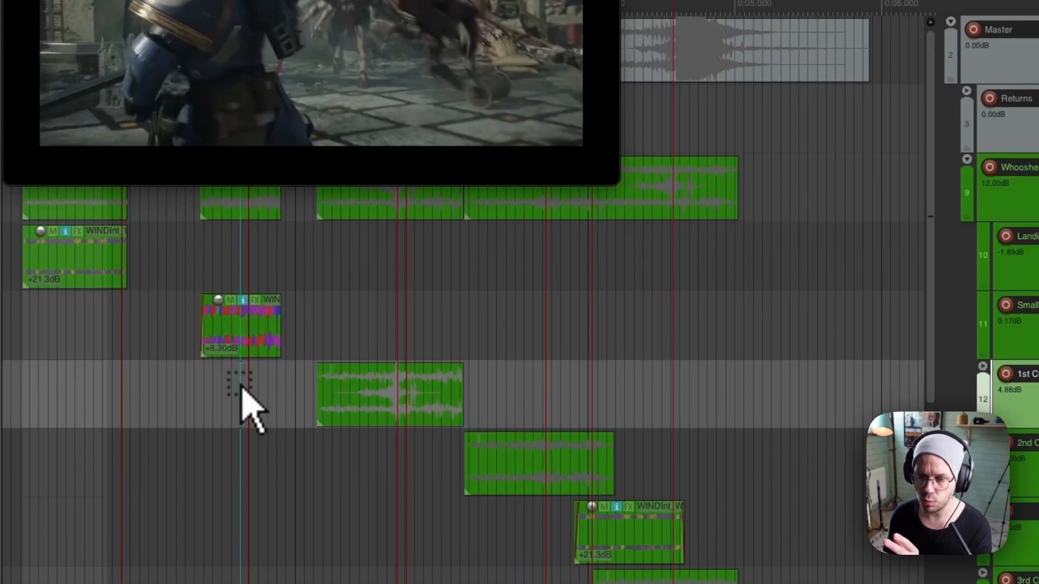